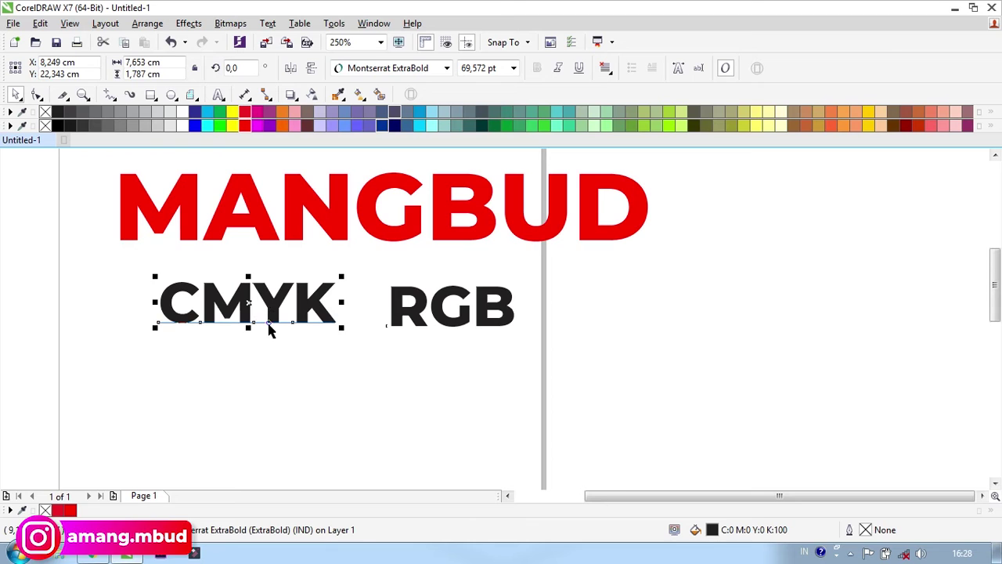
click(267, 332)
click(271, 316)
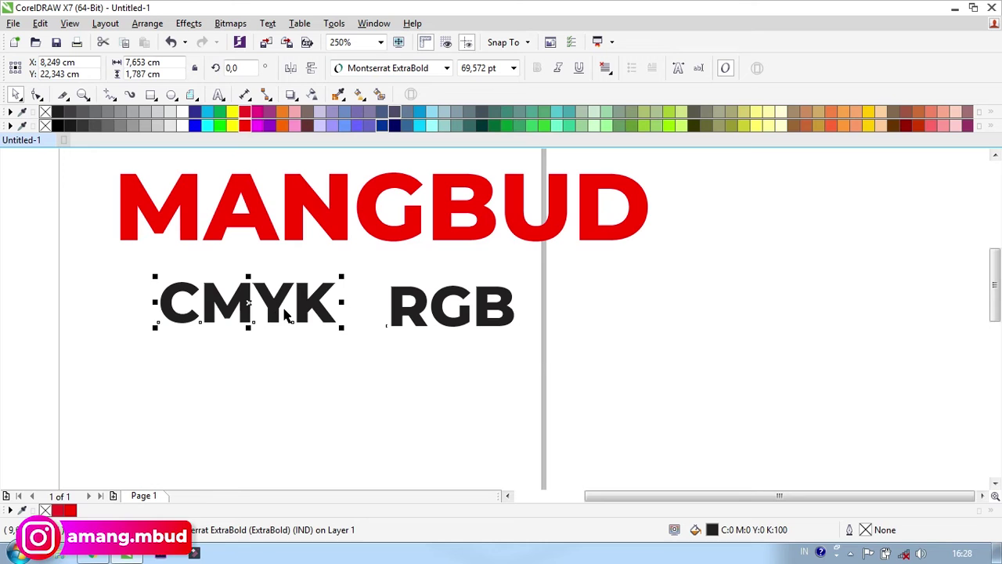
click(271, 338)
click(271, 320)
click(273, 338)
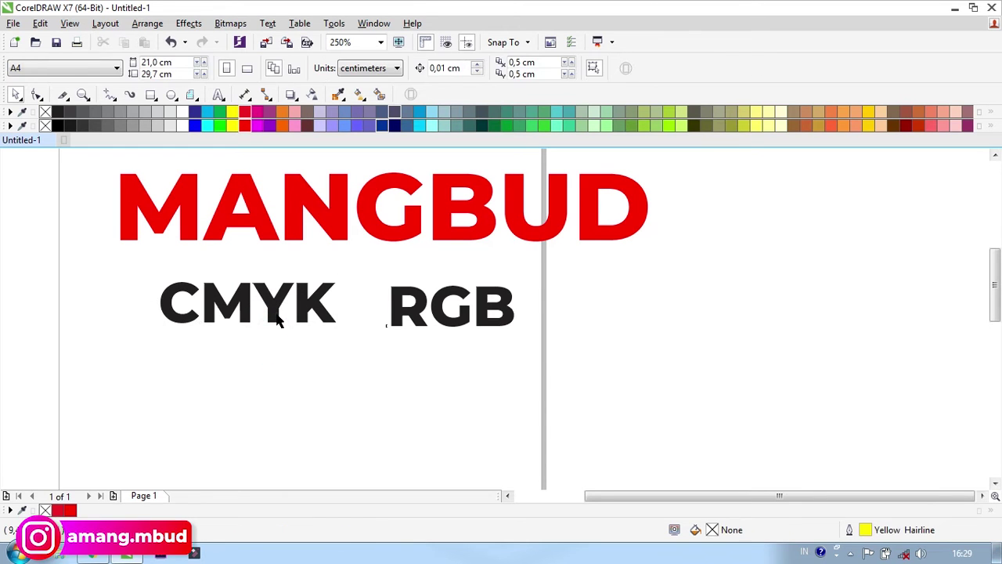
click(275, 314)
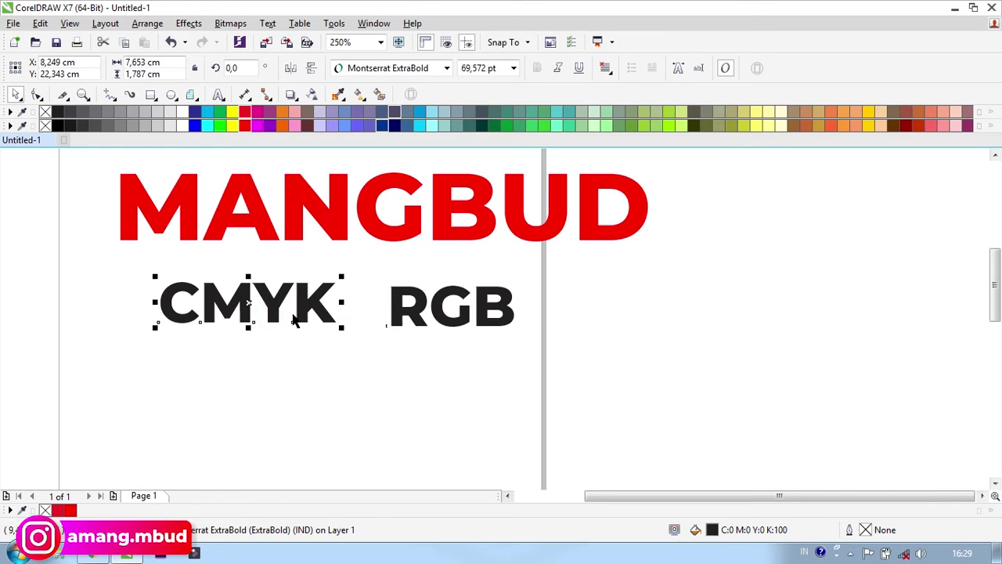
click(396, 315)
drag(441, 313, 441, 311)
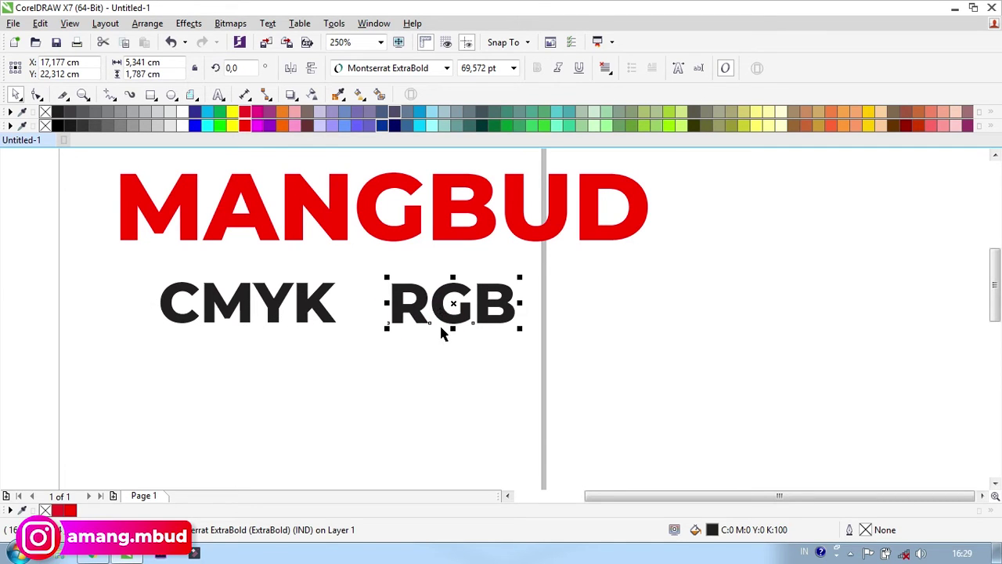
click(441, 333)
click(443, 311)
drag(445, 313, 445, 314)
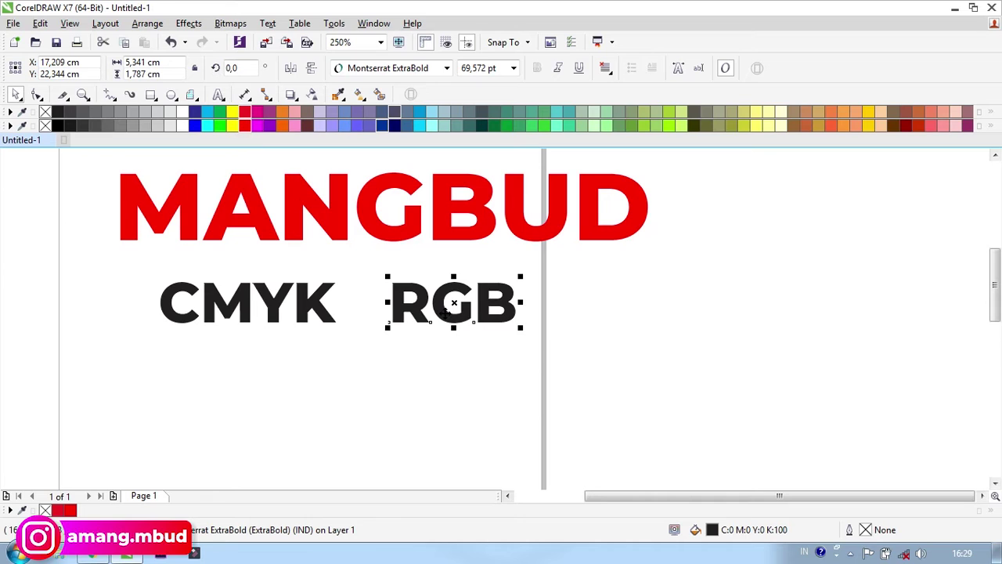
click(373, 276)
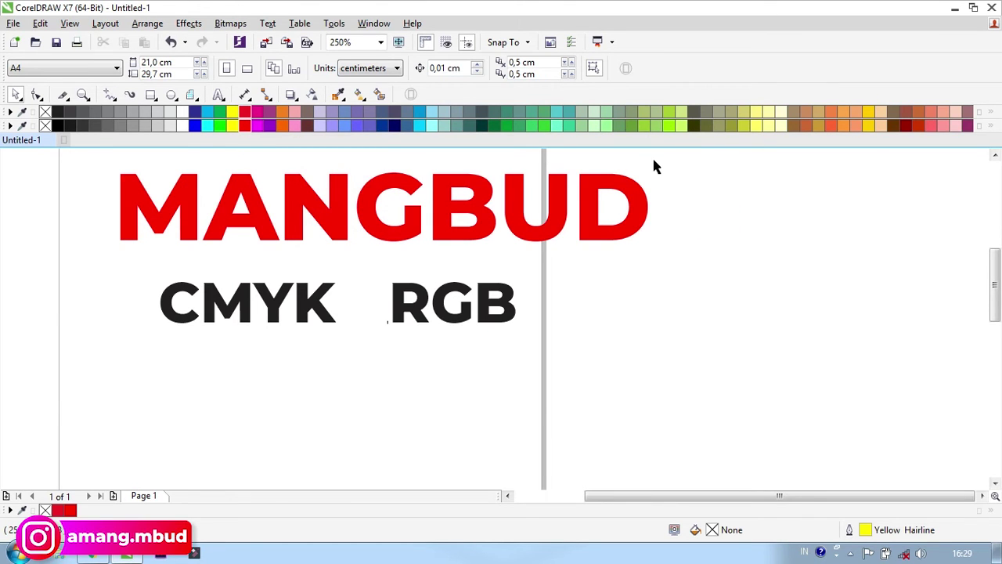
Step: Reposition the MANGBUD title and the CMYK and RGB labels so the labels sit closer beneath the title
drag(593, 184, 558, 193)
drag(439, 301, 432, 301)
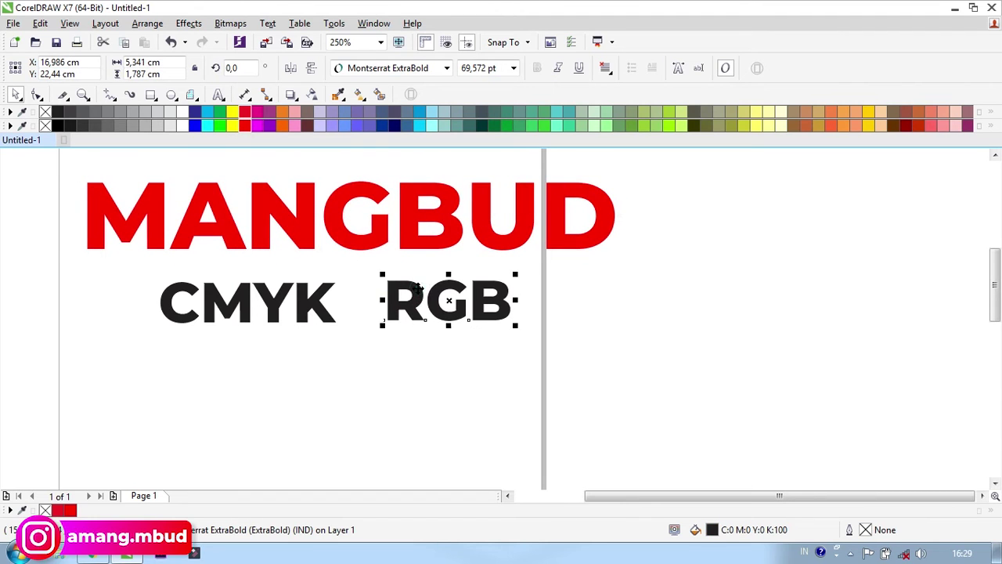
click(567, 282)
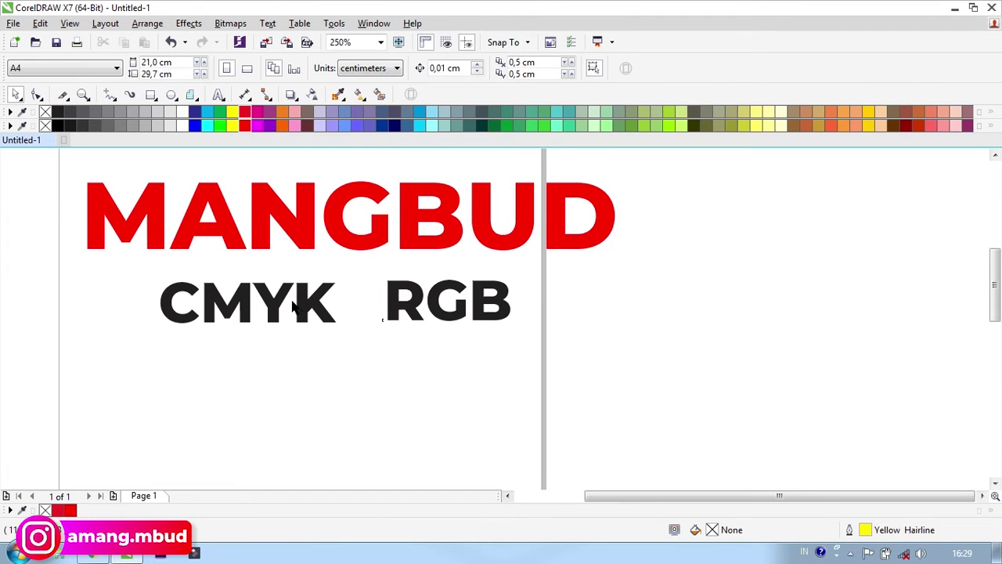
drag(288, 290, 252, 286)
click(382, 299)
mouse_move(389, 301)
mouse_down()
mouse_move(373, 293)
mouse_move(398, 294)
mouse_move(389, 295)
mouse_up()
click(383, 296)
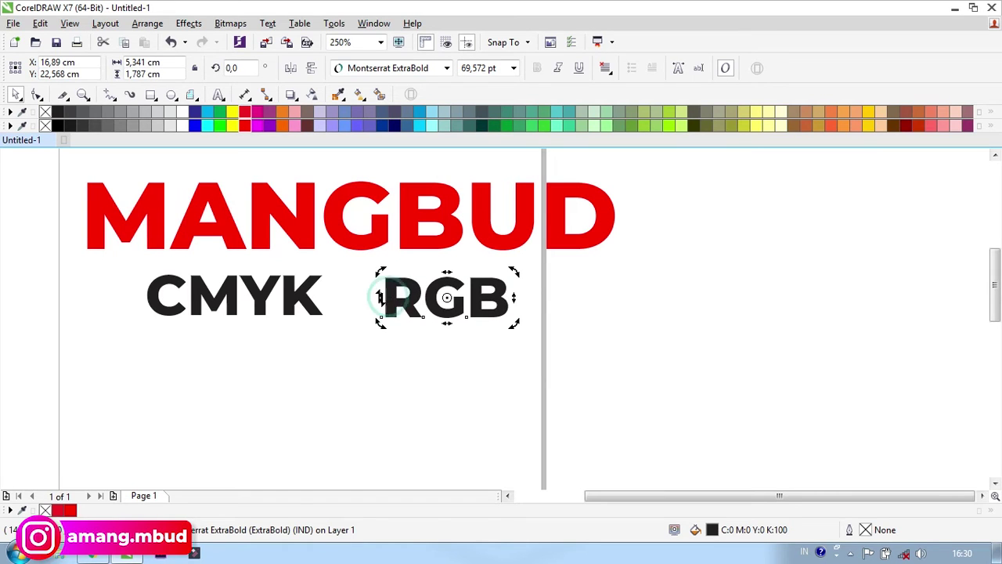
click(294, 305)
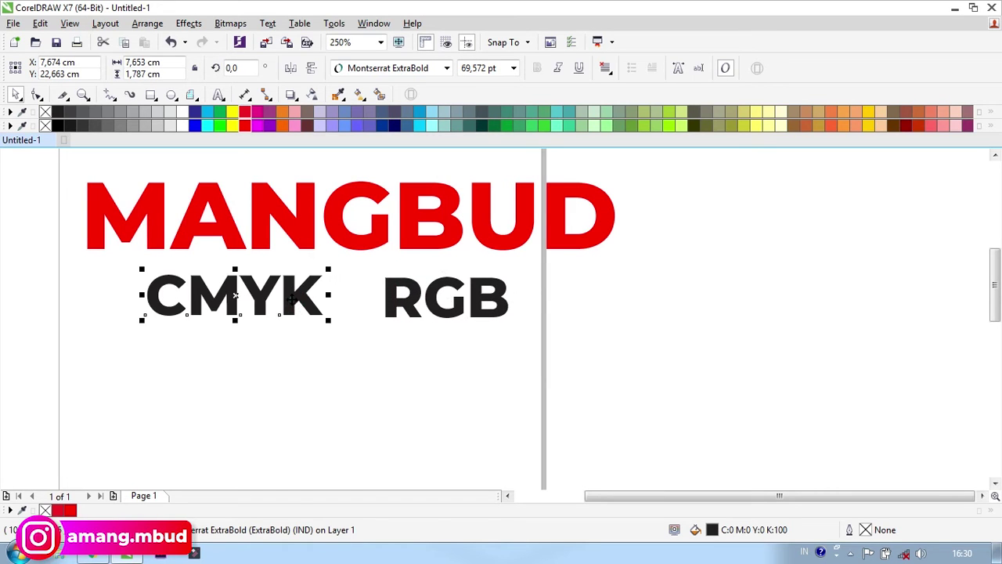
key(Right)
drag(383, 307, 380, 306)
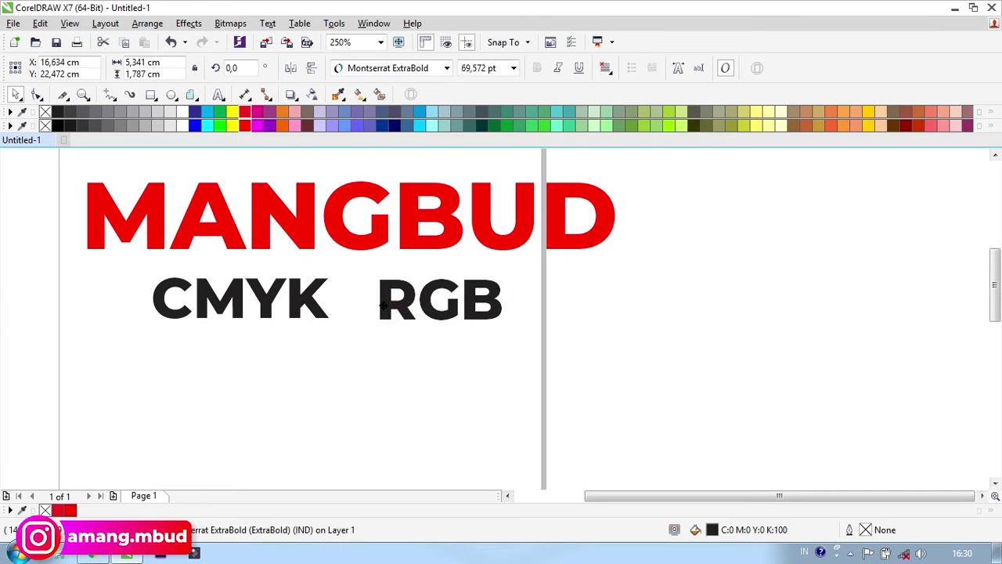
Step: Delete the CMYK and RGB labels and move the MANGBUD title slightly down and to the right
drag(615, 259, 149, 323)
key(Delete)
drag(230, 246, 277, 288)
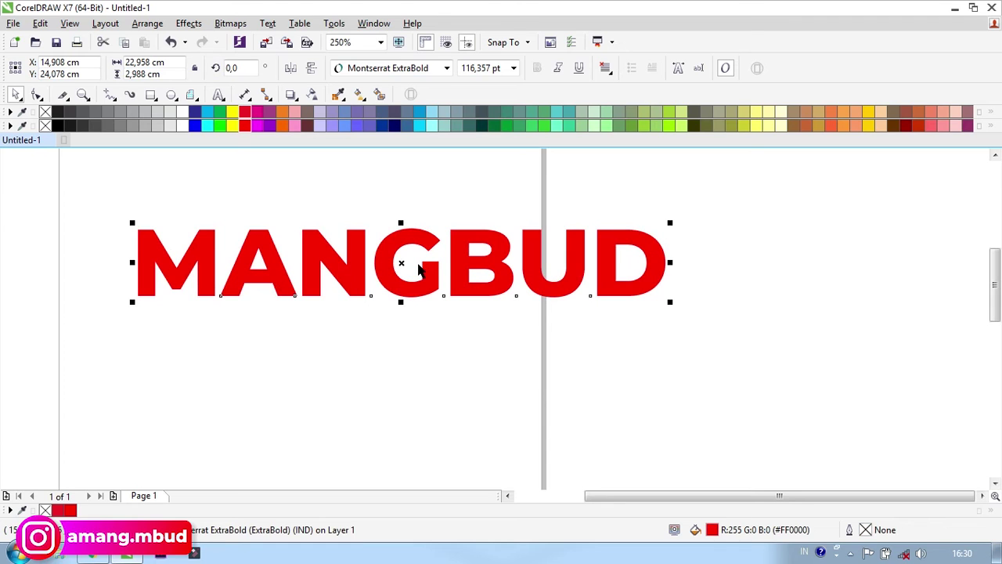
click(365, 218)
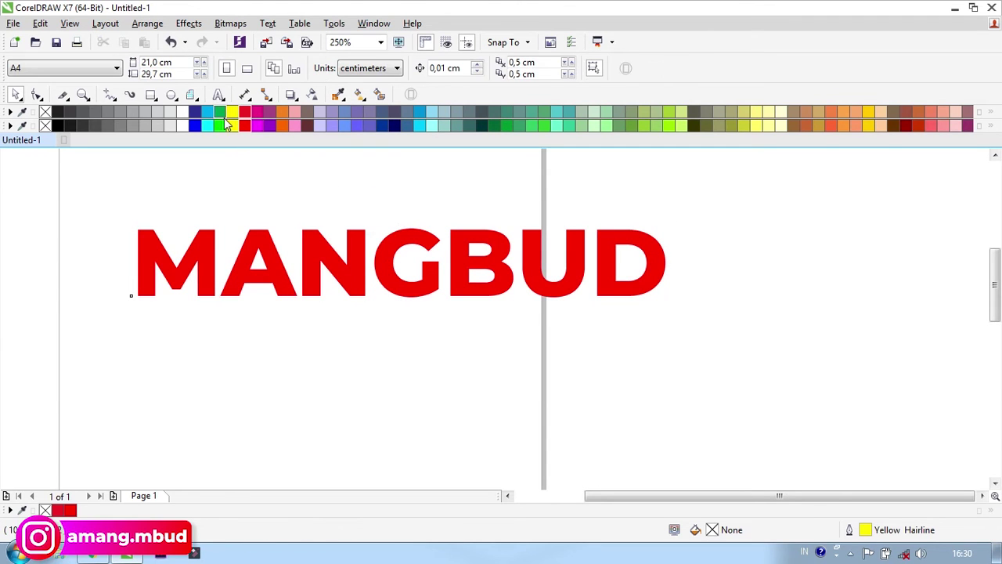
Step: Draw a rectangle of about 24.5 × 5.5 cm around the MANGBUD text, centred on it
click(151, 95)
key(ctrl+a)
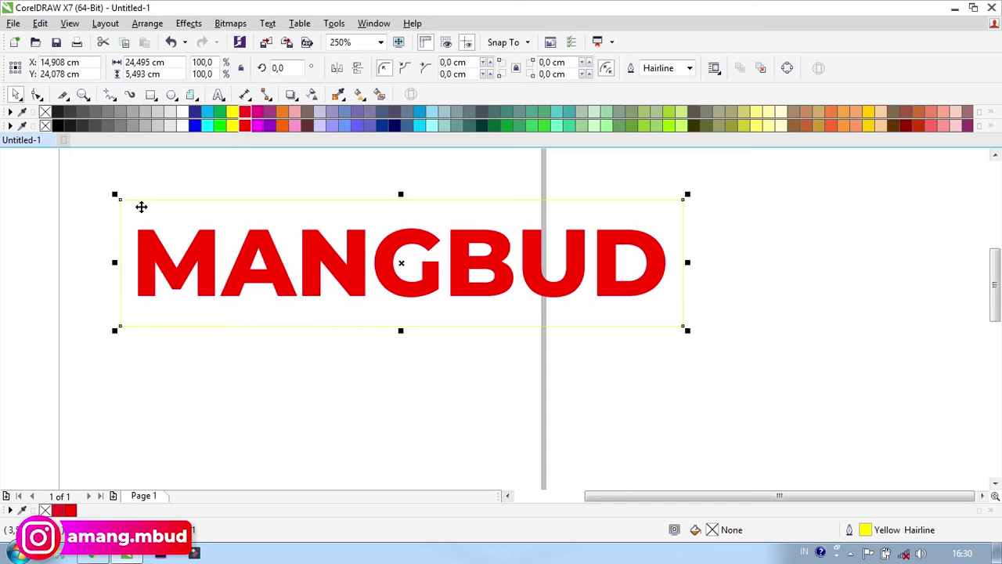
click(188, 172)
click(178, 203)
click(708, 234)
click(604, 211)
Step: Fill the rectangle with white from the RGB palette and remove its outline
click(181, 125)
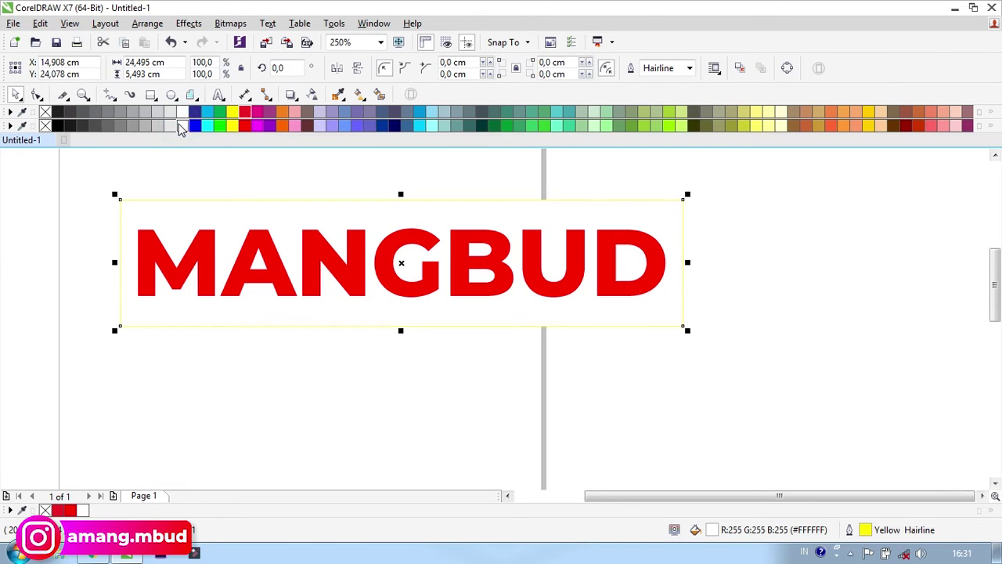
right_click(45, 126)
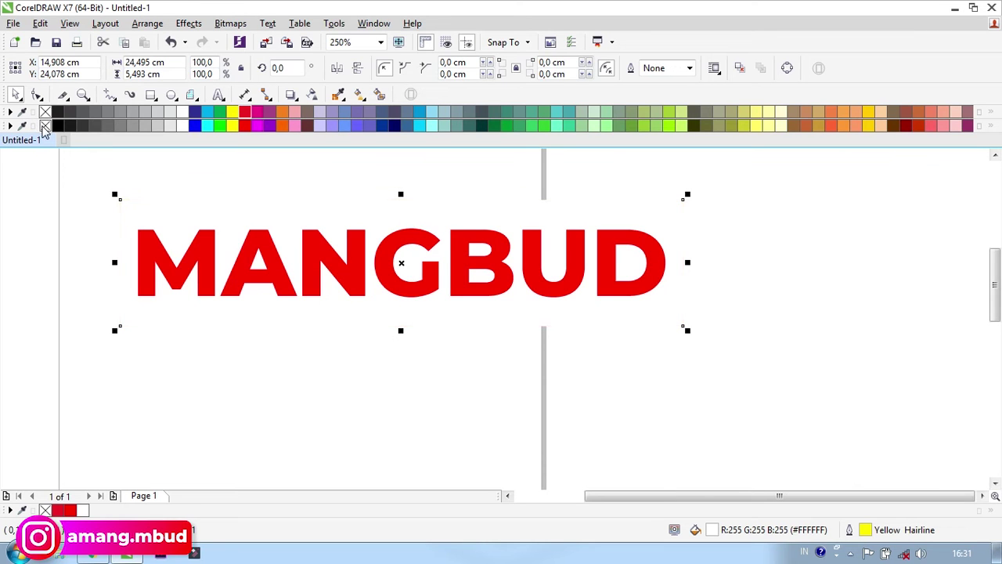
click(40, 171)
Step: Start exporting the MANGBUD text together with its white rectangle, choosing Local Disk (D:) as the destination
drag(38, 167, 721, 342)
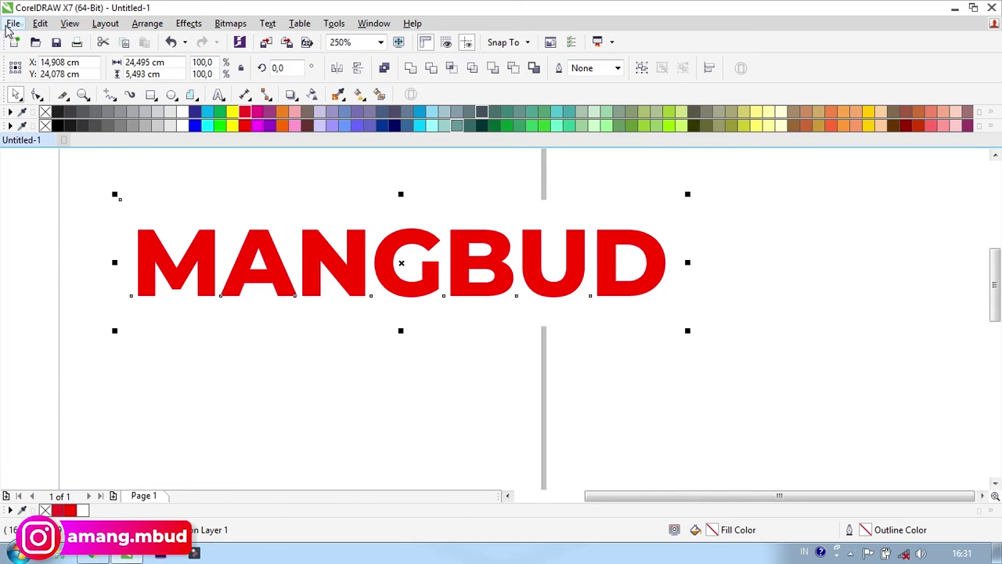
click(13, 24)
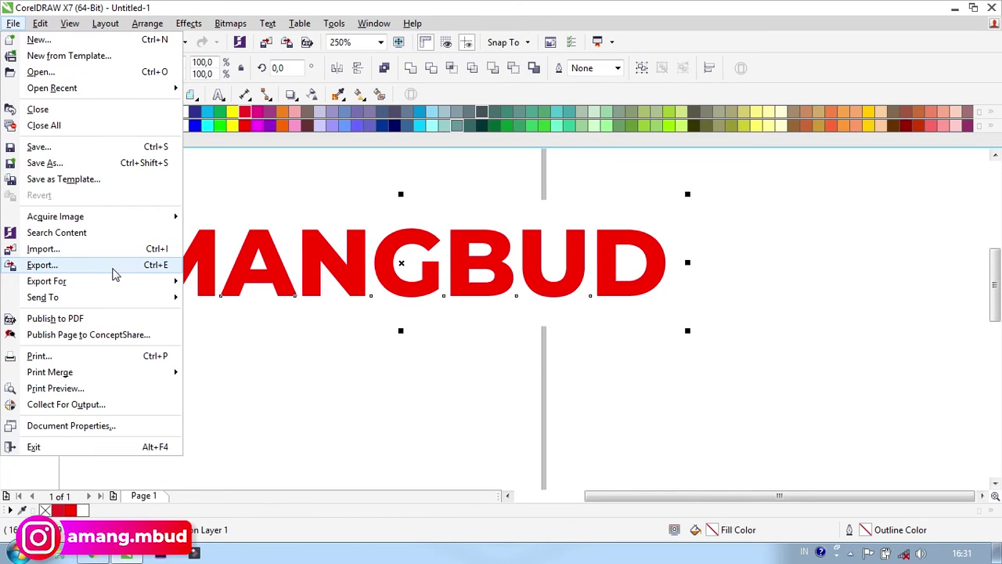
click(113, 271)
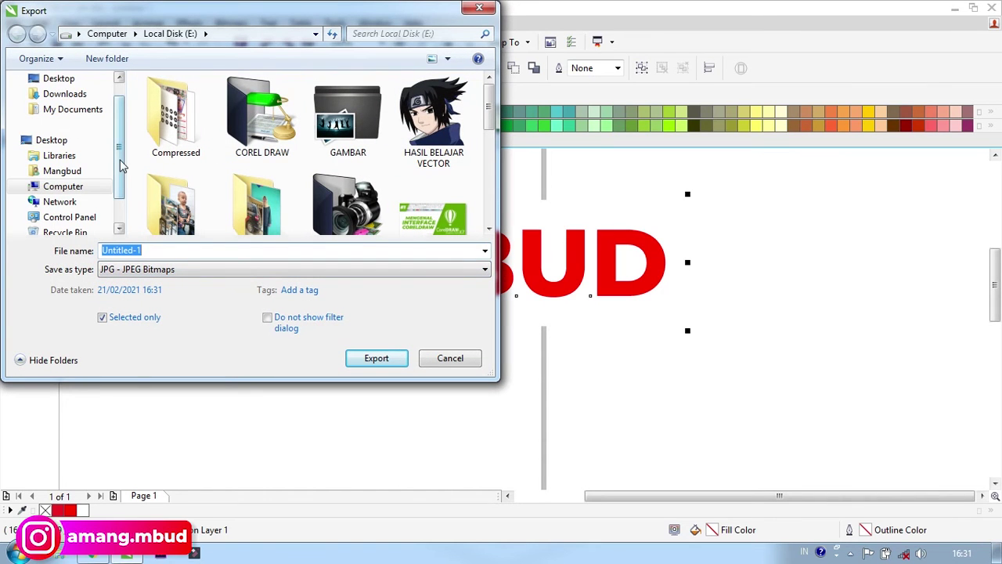
drag(121, 172, 119, 188)
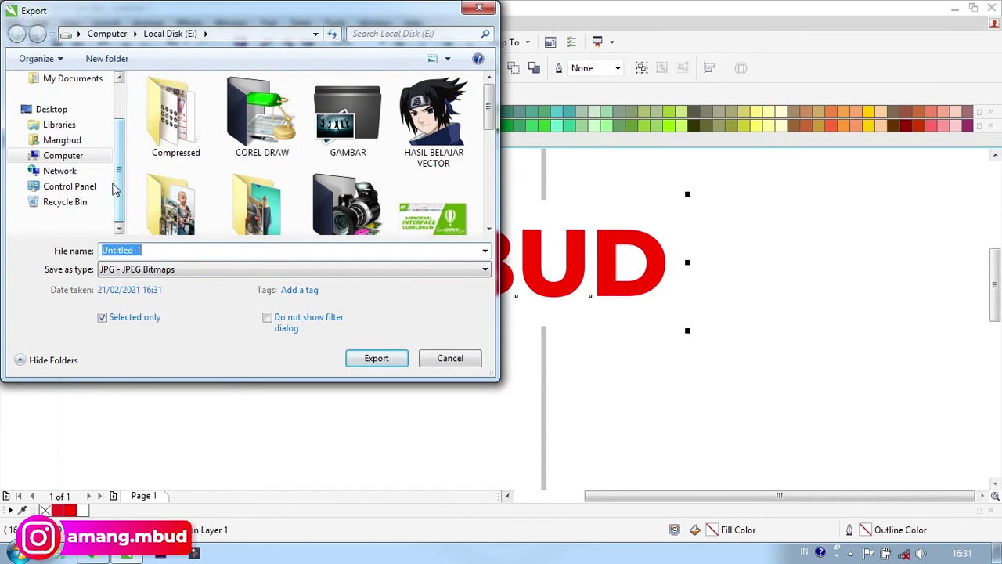
click(25, 139)
drag(118, 149, 118, 184)
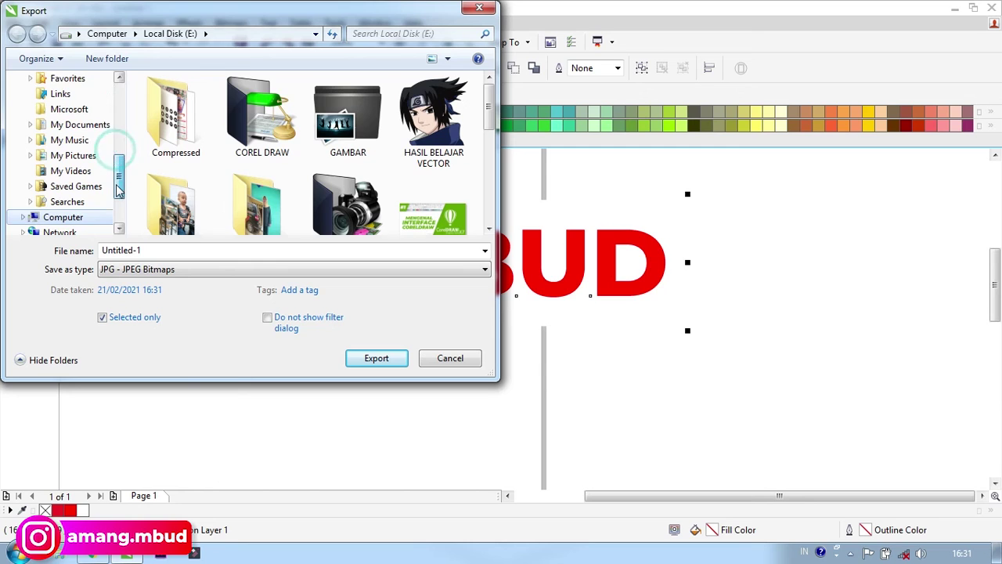
click(24, 216)
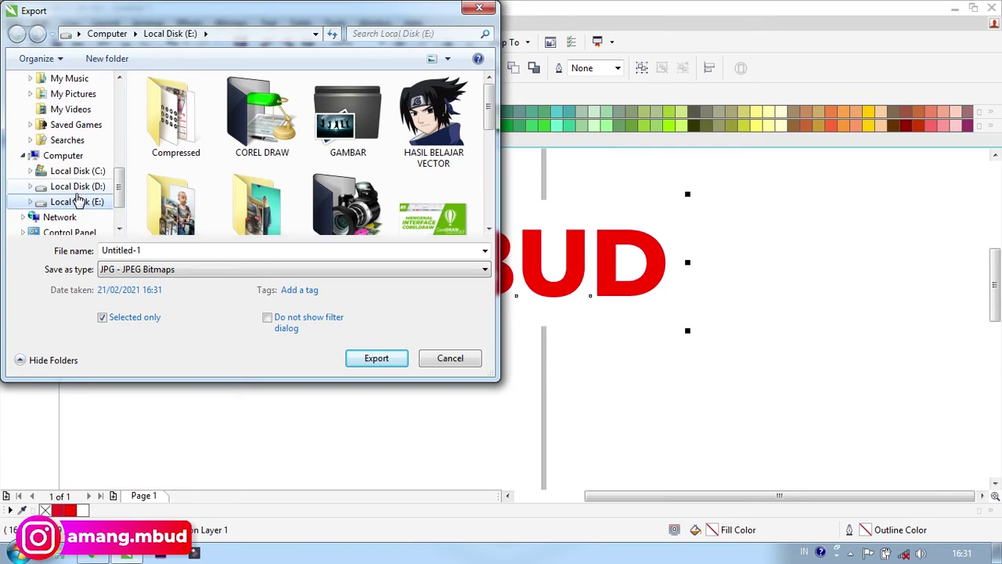
click(82, 188)
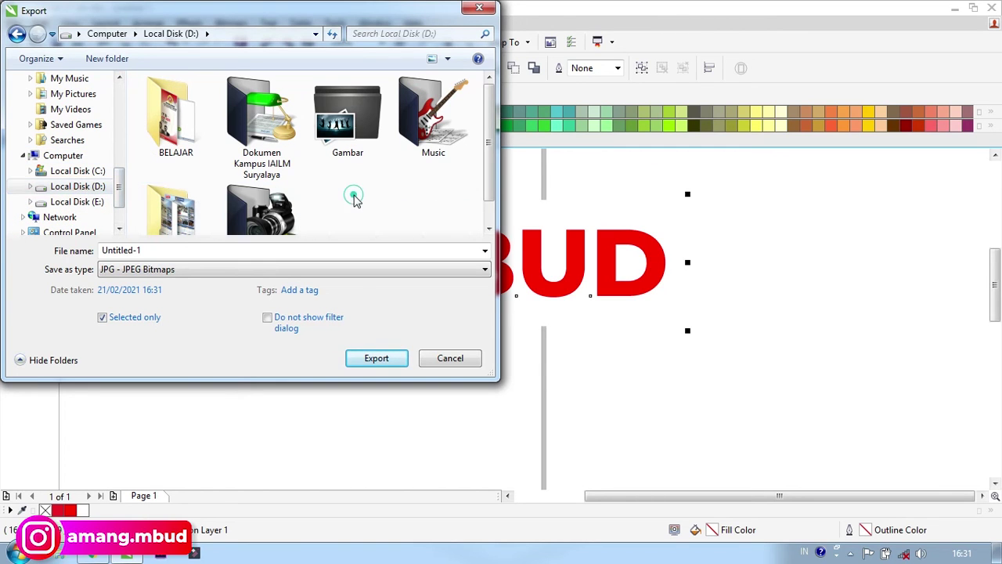
Step: Name the export file MANGBUD, use the JPG - JPEG Bitmaps format with Selected only enabled, and proceed to the JPEG settings
double_click(168, 253)
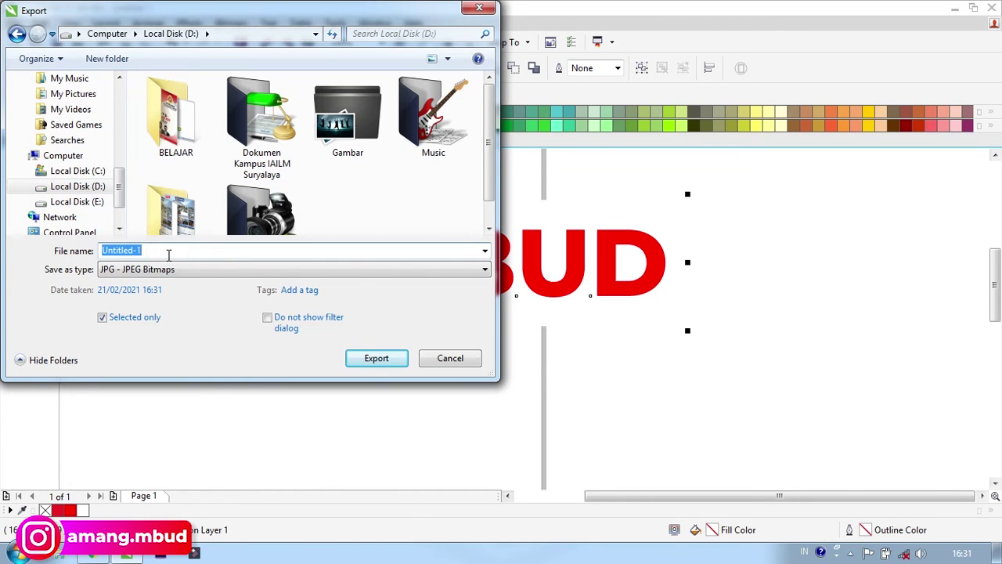
text(MANGBUD)
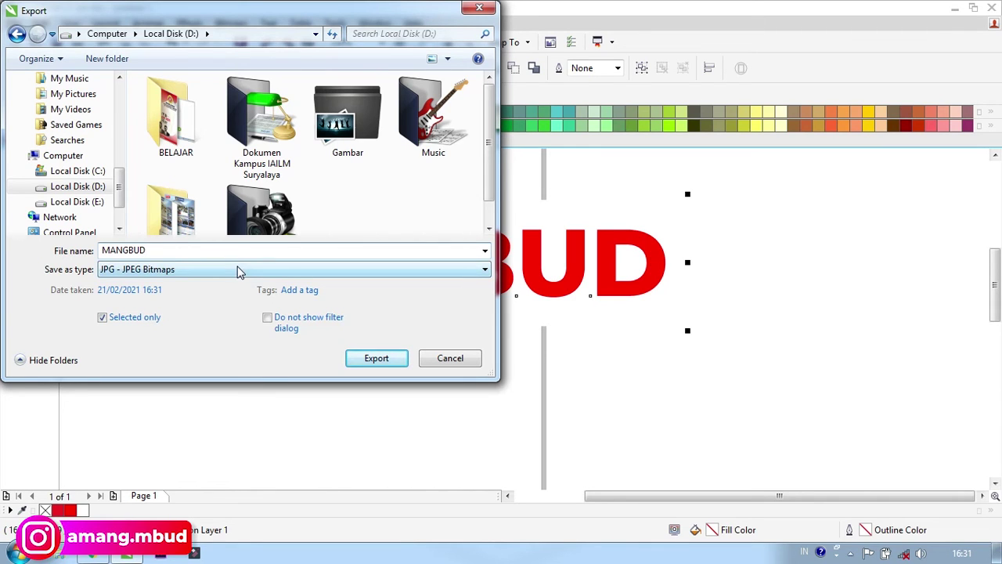
click(240, 271)
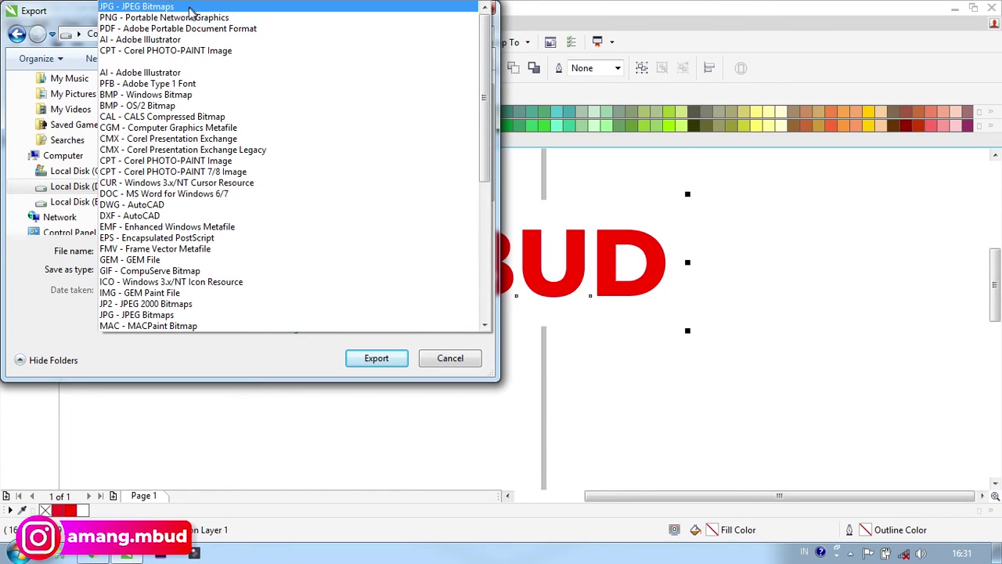
click(189, 13)
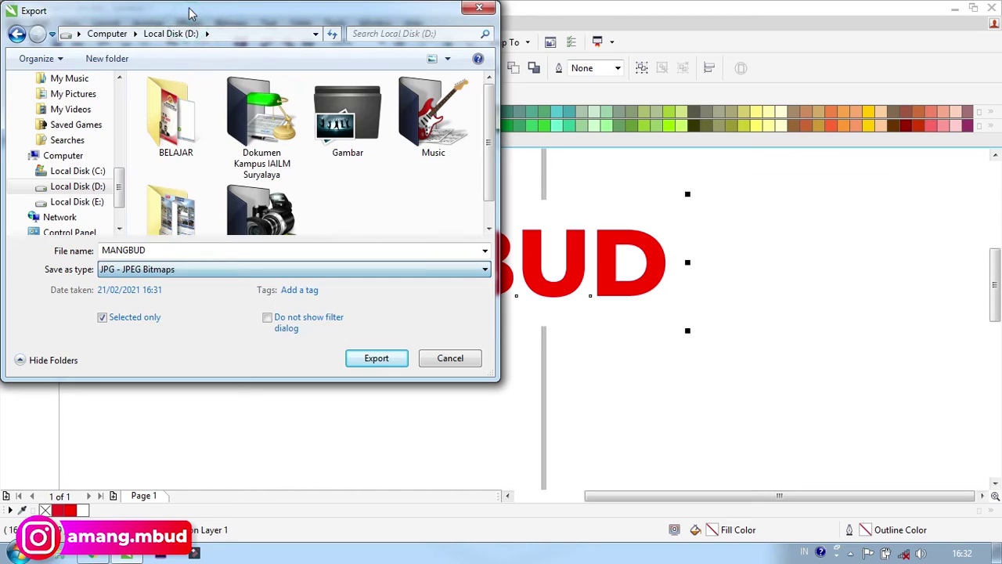
click(102, 318)
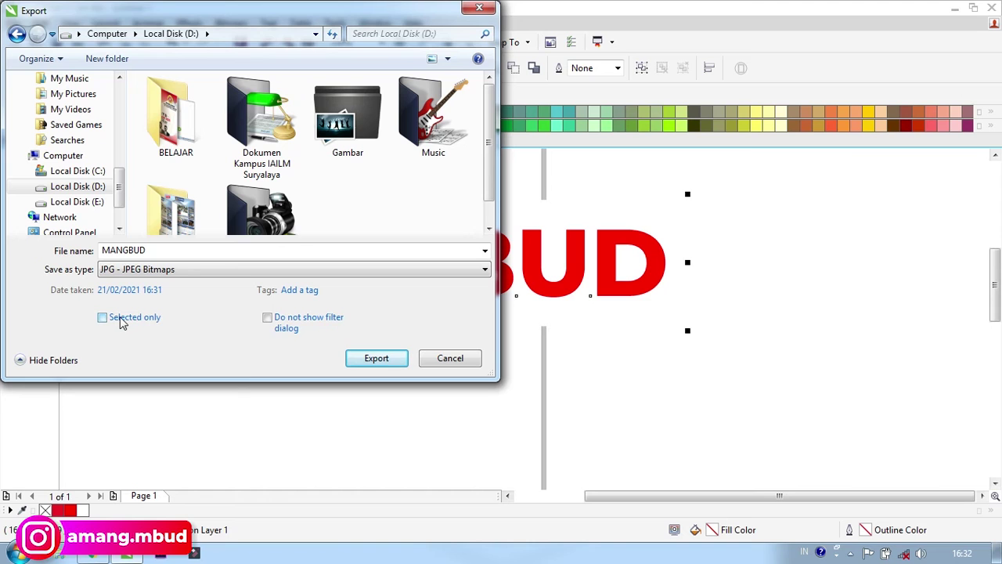
click(105, 320)
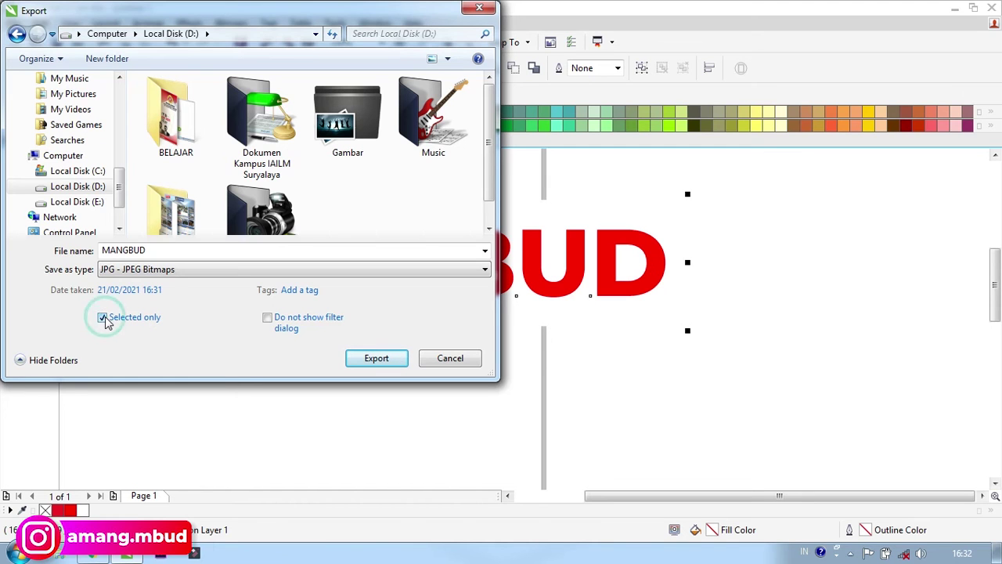
click(356, 362)
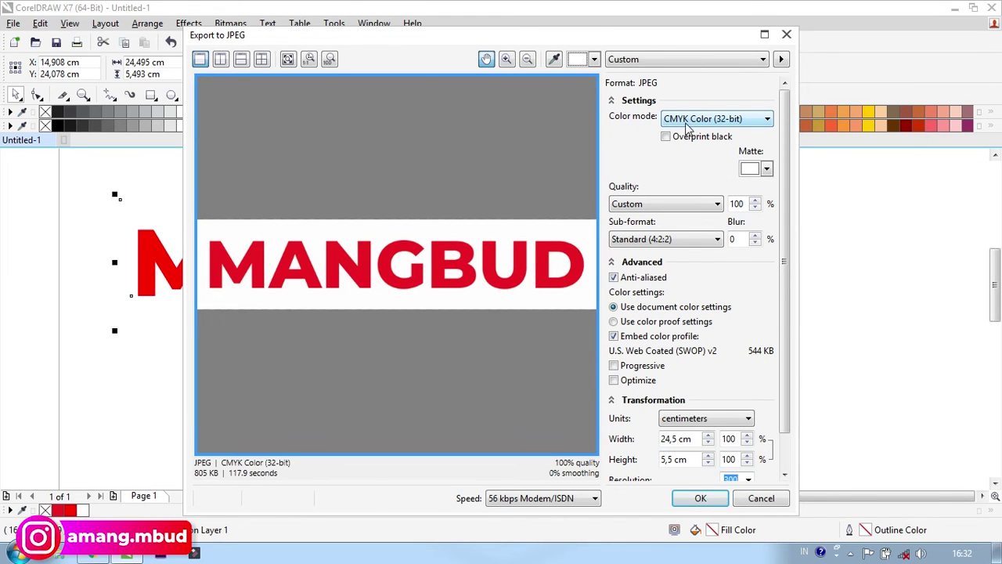
Step: Set the JPEG color mode to RGB Color (24-bit), complete the export, and deselect the artwork
drag(546, 43, 638, 43)
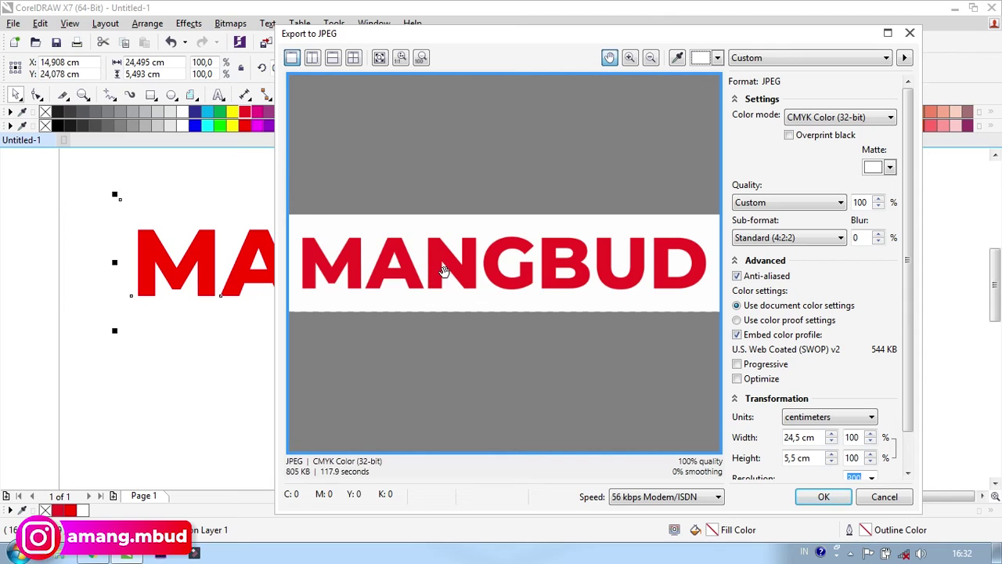
click(829, 117)
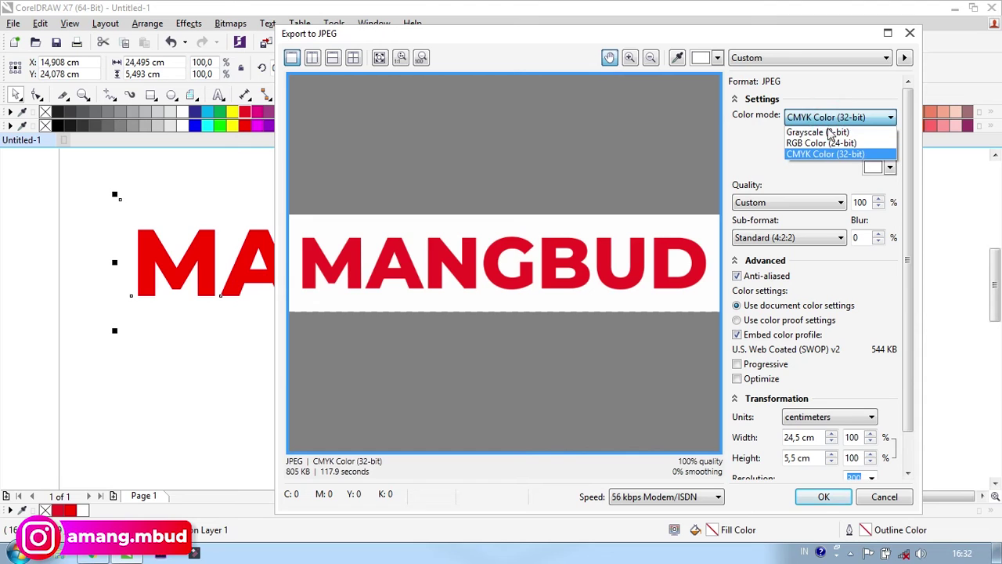
click(829, 139)
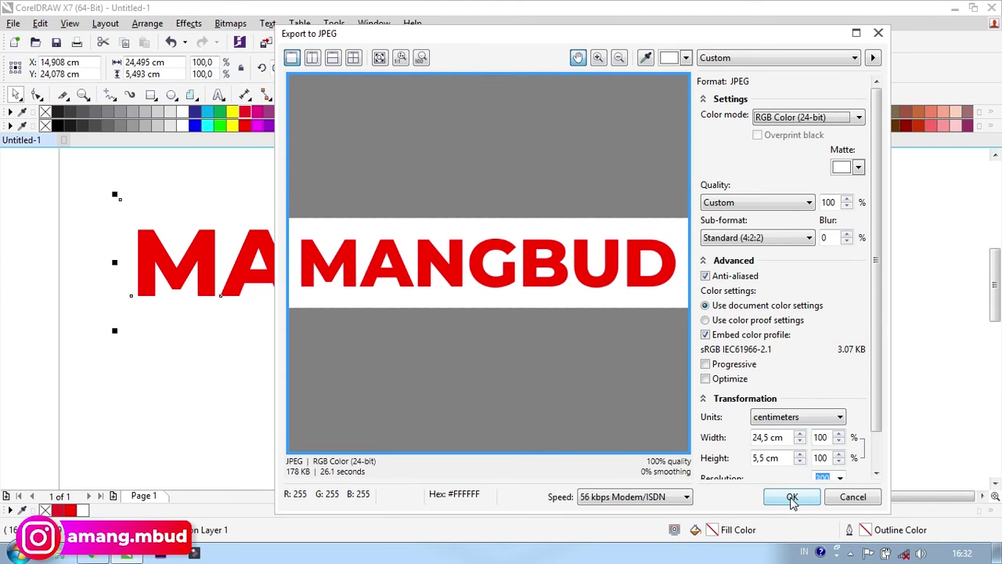
click(792, 498)
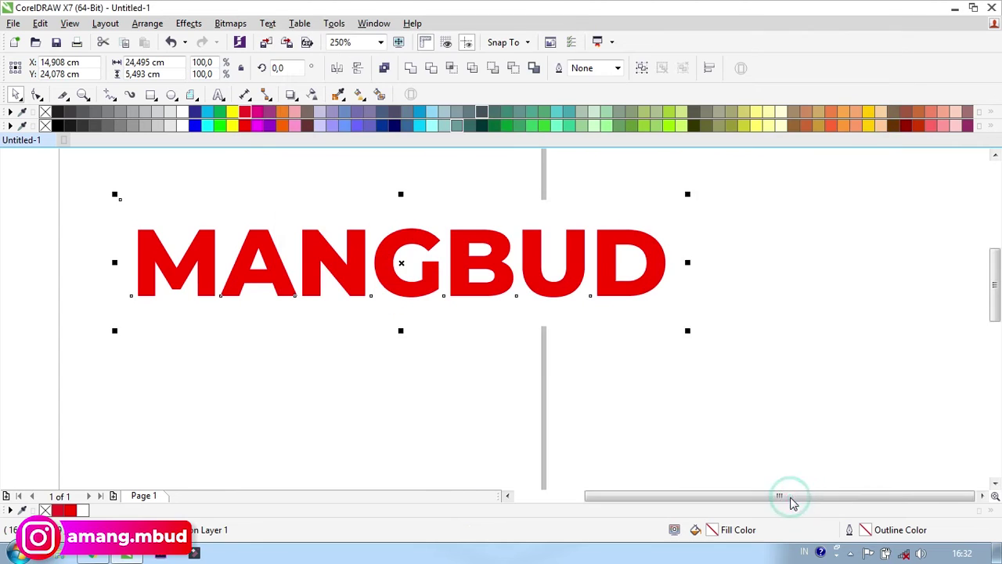
click(683, 407)
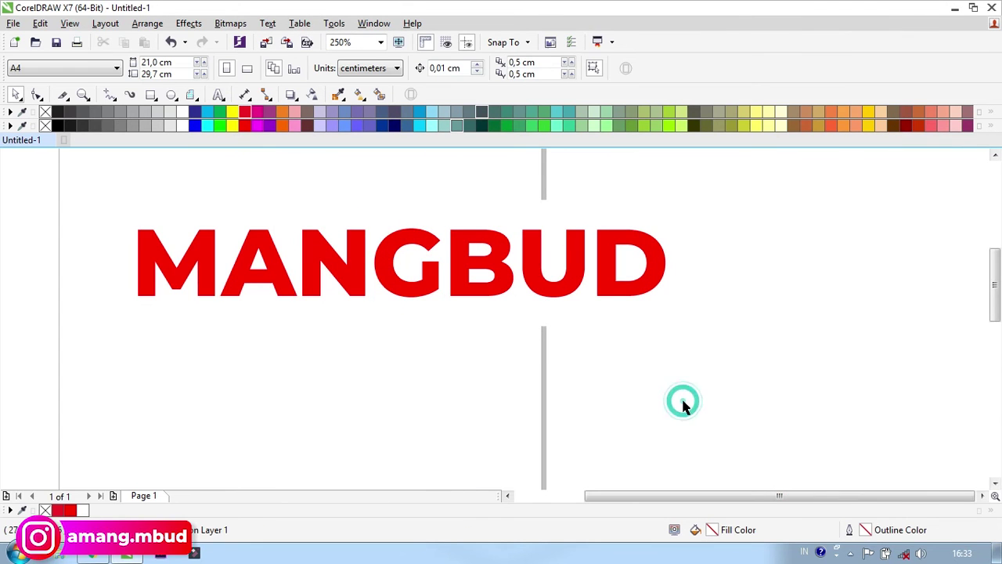
Step: Open the exported MANGBUD image from Local Disk (D:) to check its colors, close it, and return to CorelDRAW
click(66, 555)
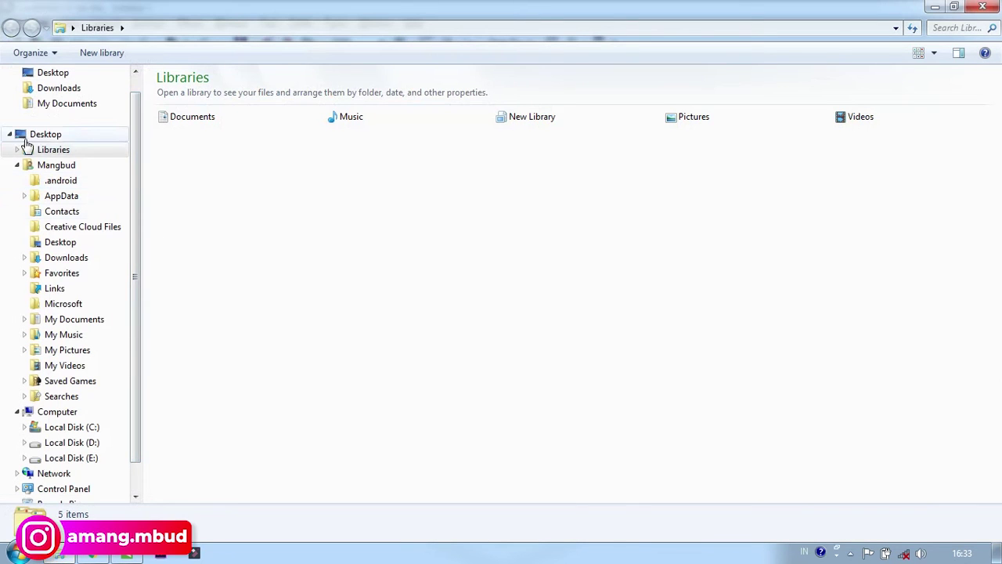
click(16, 165)
click(66, 233)
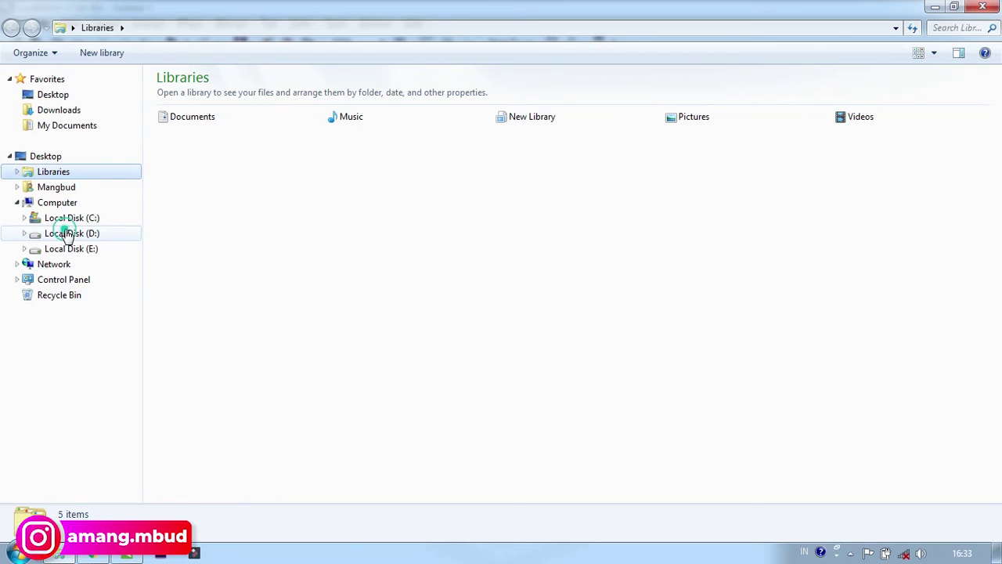
click(713, 116)
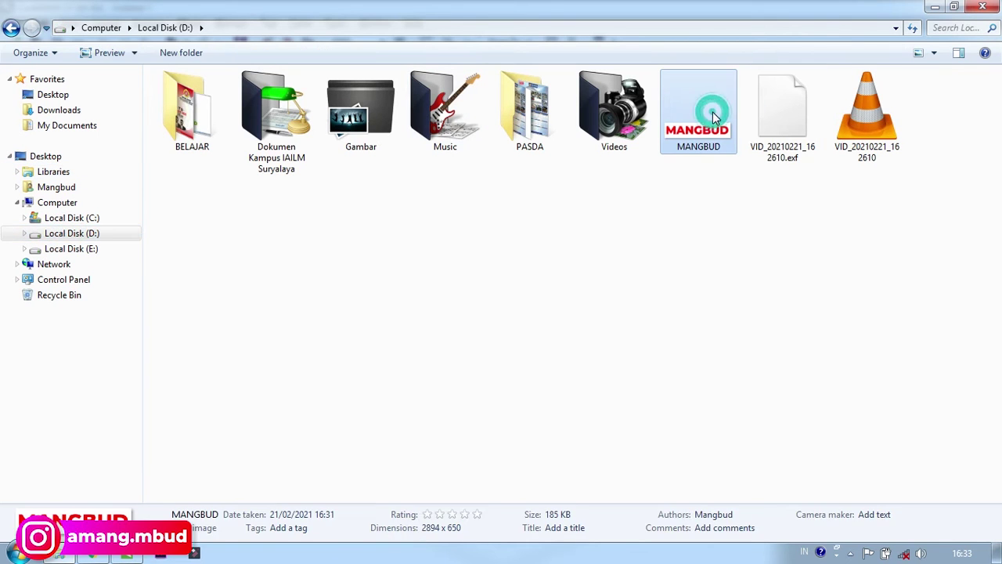
double_click(713, 116)
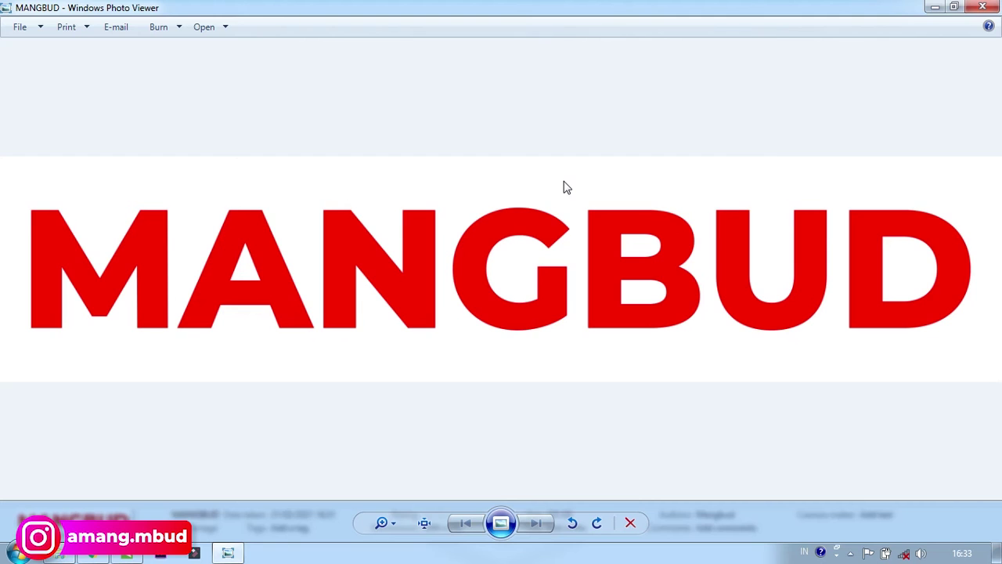
click(982, 7)
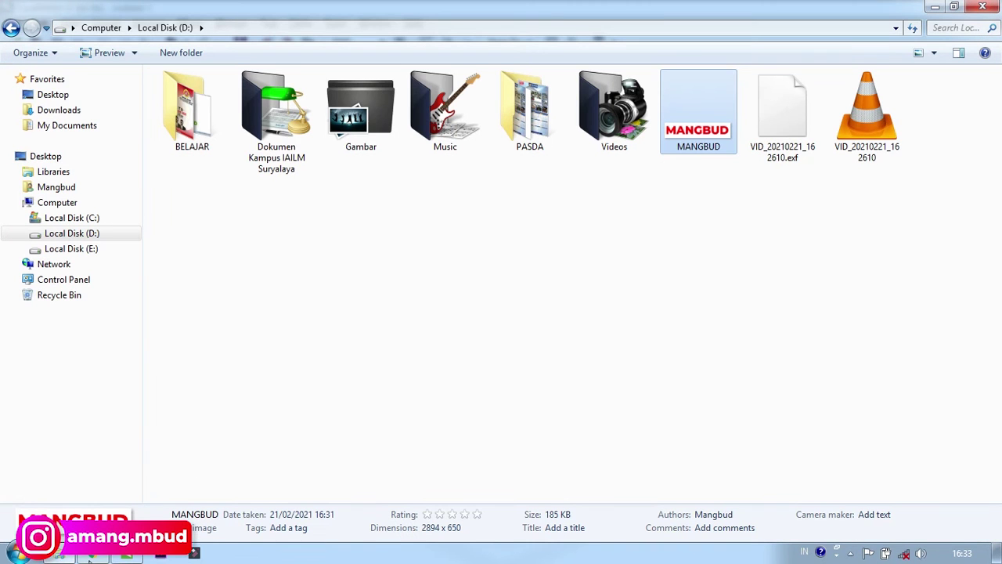
click(127, 554)
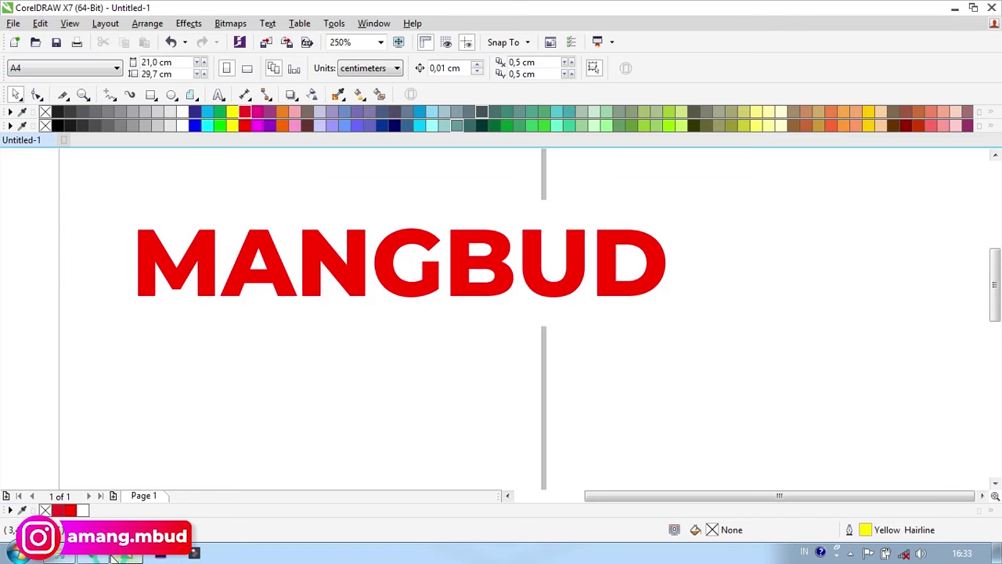
Step: Move the red MANGBUD text off its white rectangle to just below it
click(439, 251)
click(125, 223)
click(126, 223)
click(167, 252)
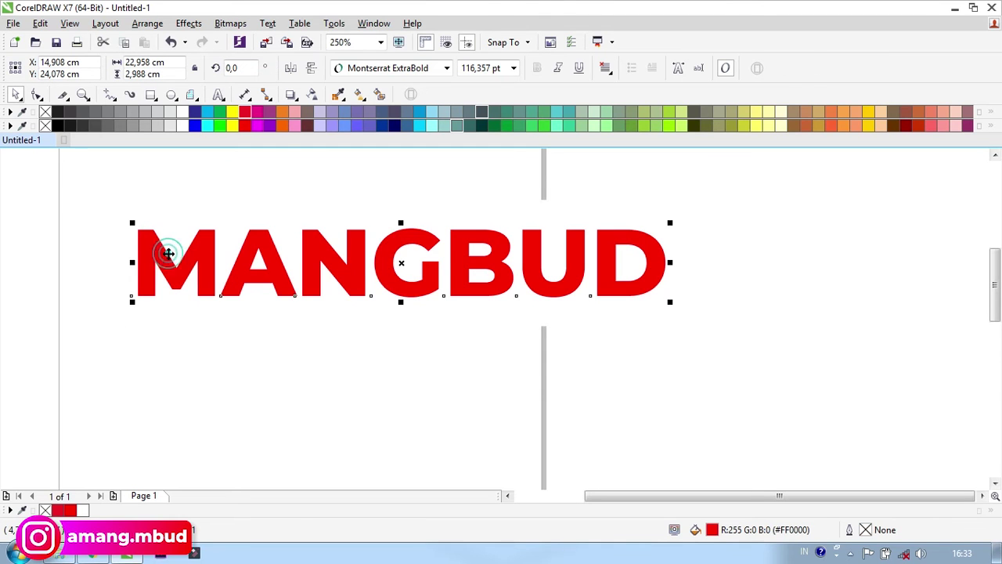
drag(167, 253, 206, 389)
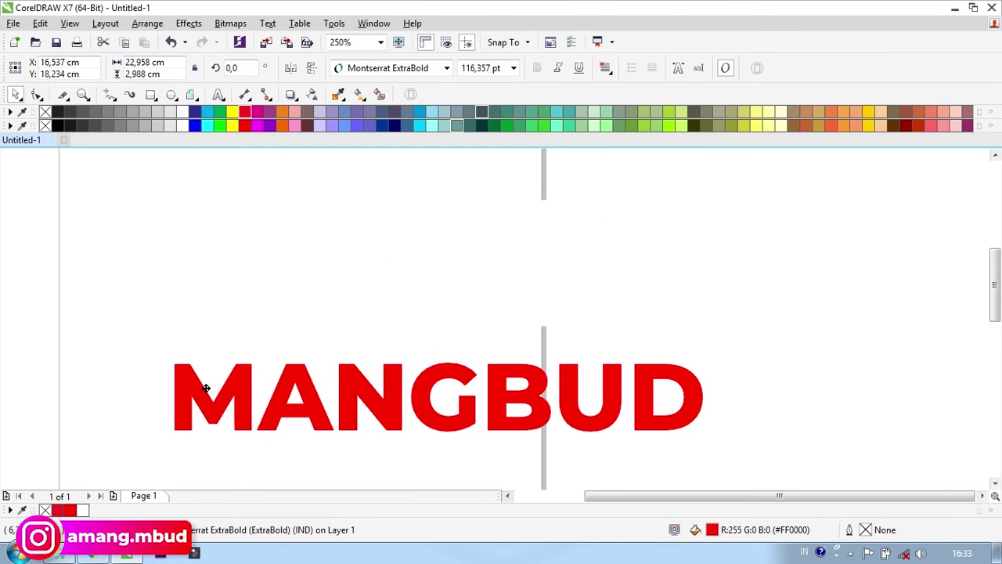
Step: Fill the white rectangle above the text with blue (#0000FF) from the RGB palette and deselect it
click(234, 324)
click(233, 324)
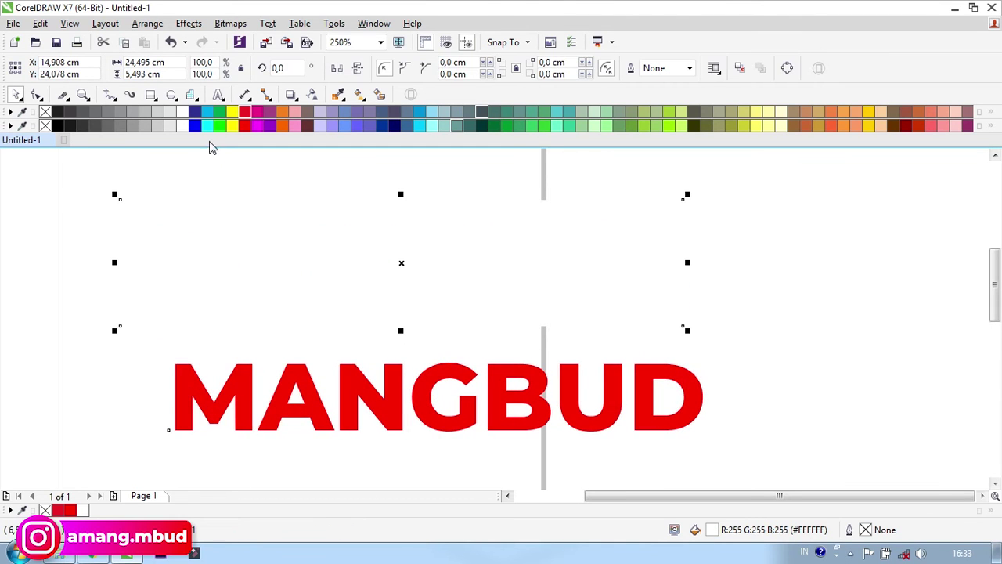
click(195, 126)
click(168, 195)
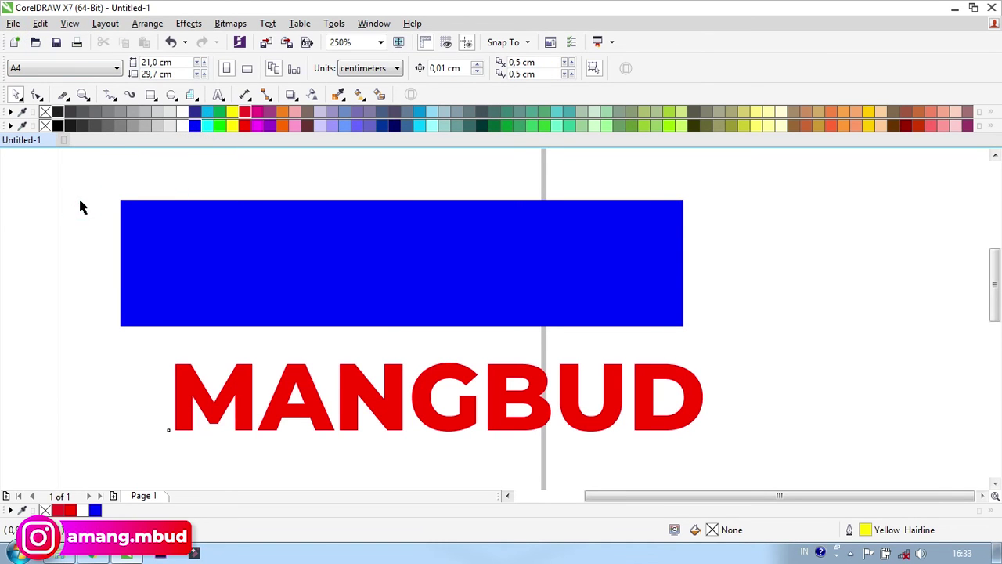
drag(63, 179, 760, 468)
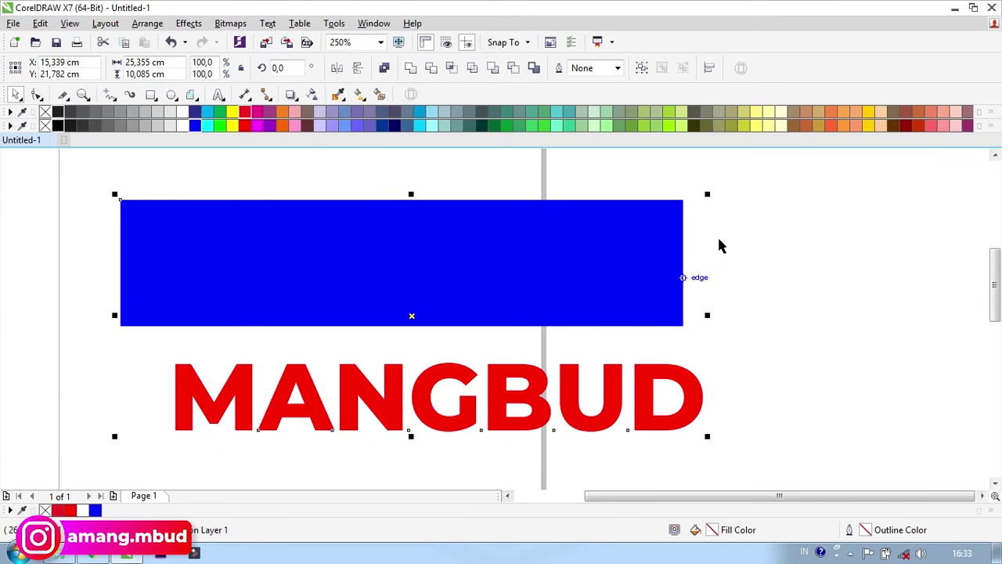
click(725, 351)
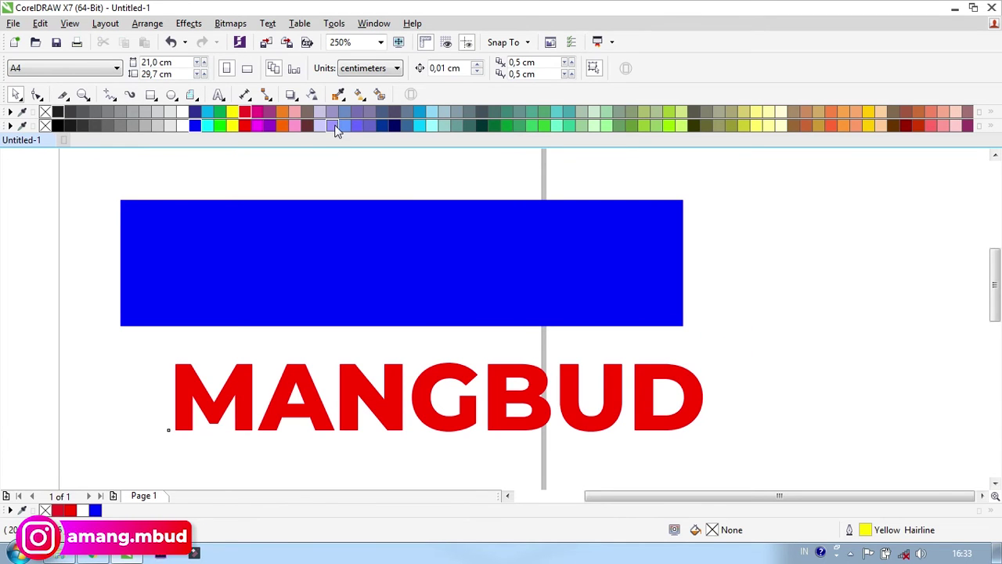
click(31, 23)
click(20, 23)
click(15, 23)
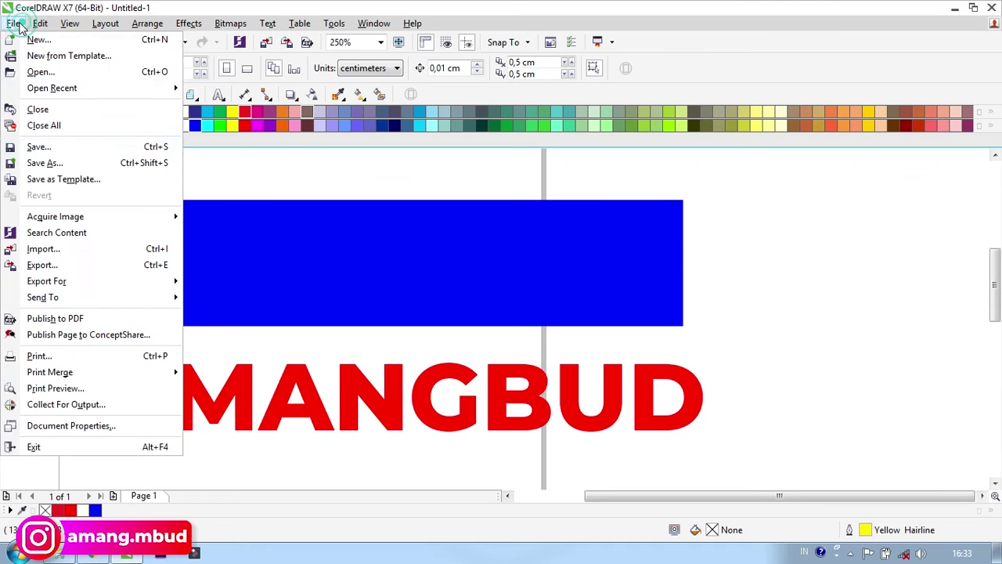
click(96, 269)
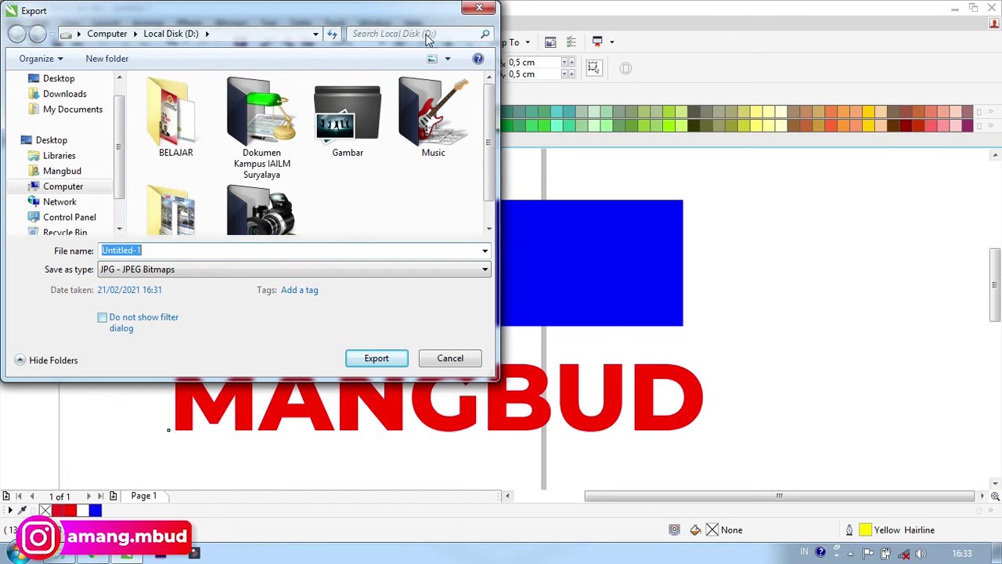
click(479, 8)
Step: Try exporting only the blue rectangle as a JPEG named BIRU, preview it in RGB Color (24-bit), and cancel the export
click(595, 209)
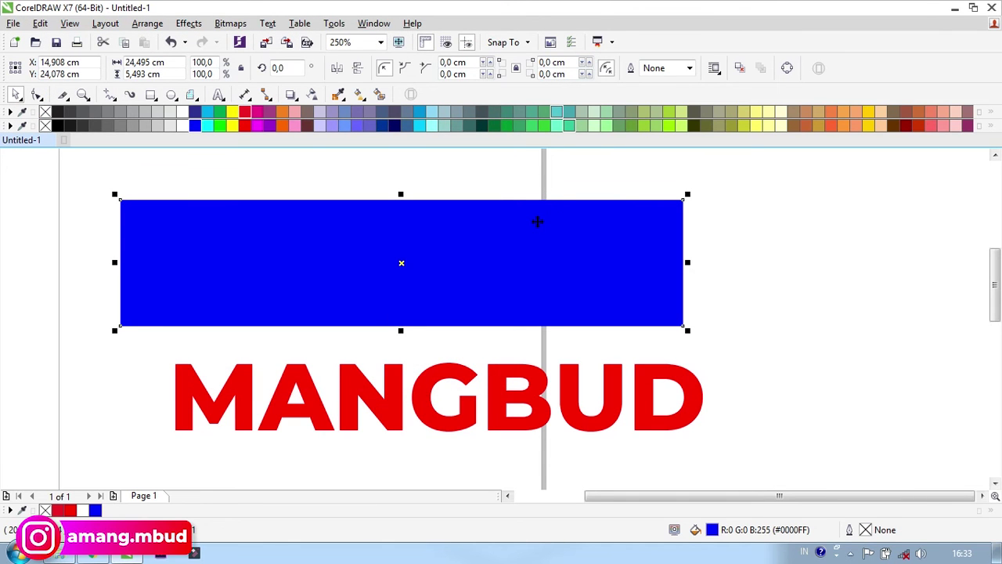
key(ctrl+e)
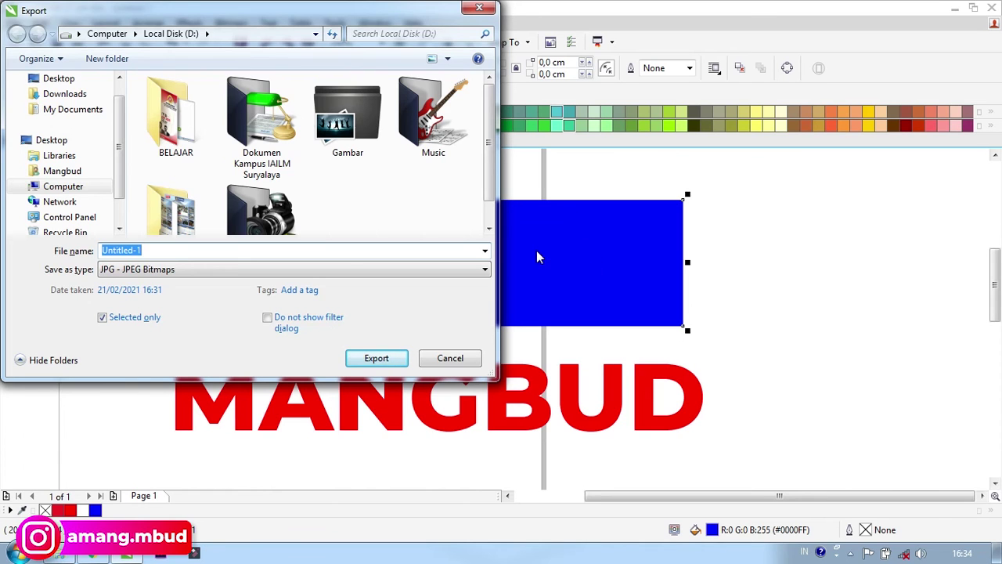
text(Bl)
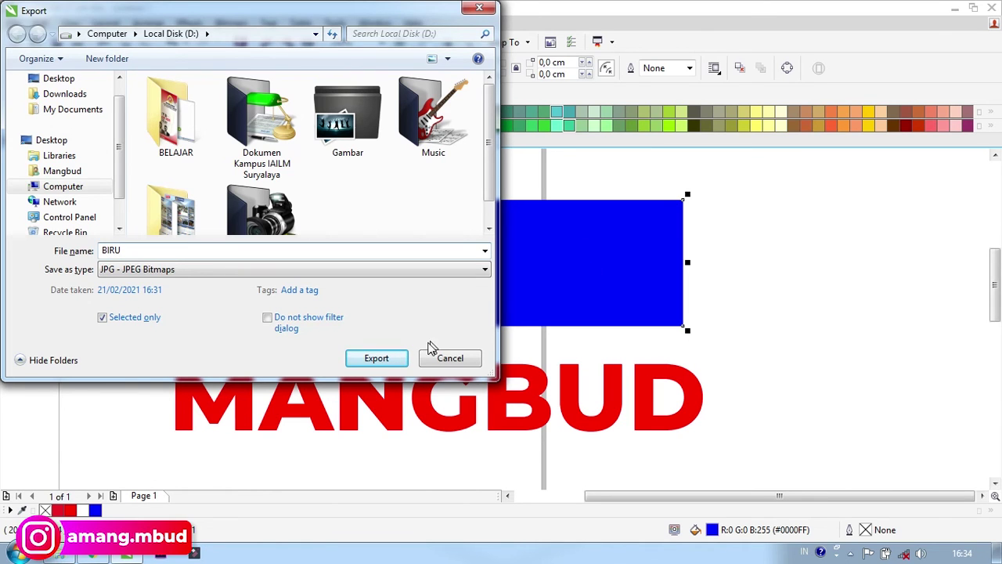
click(393, 357)
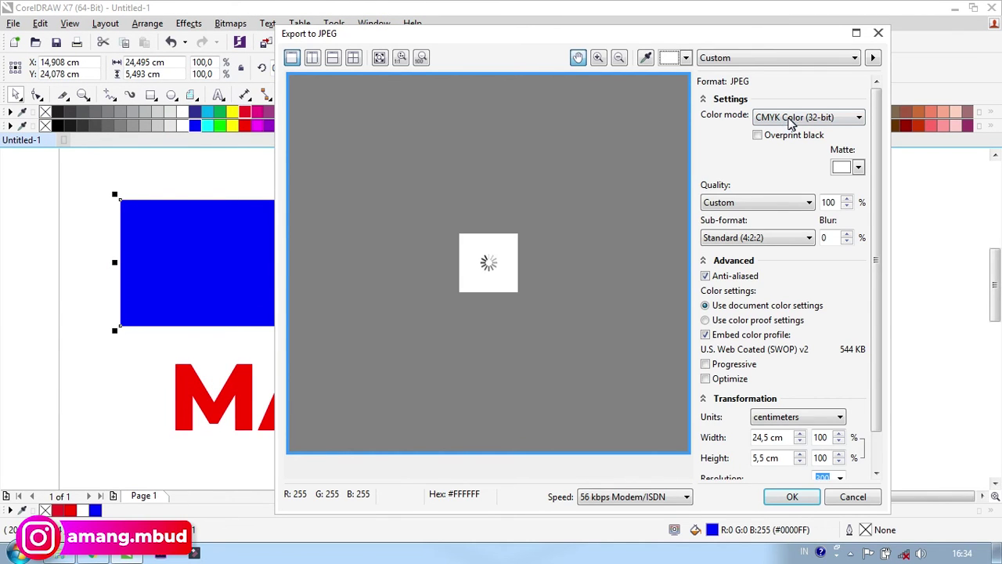
click(788, 119)
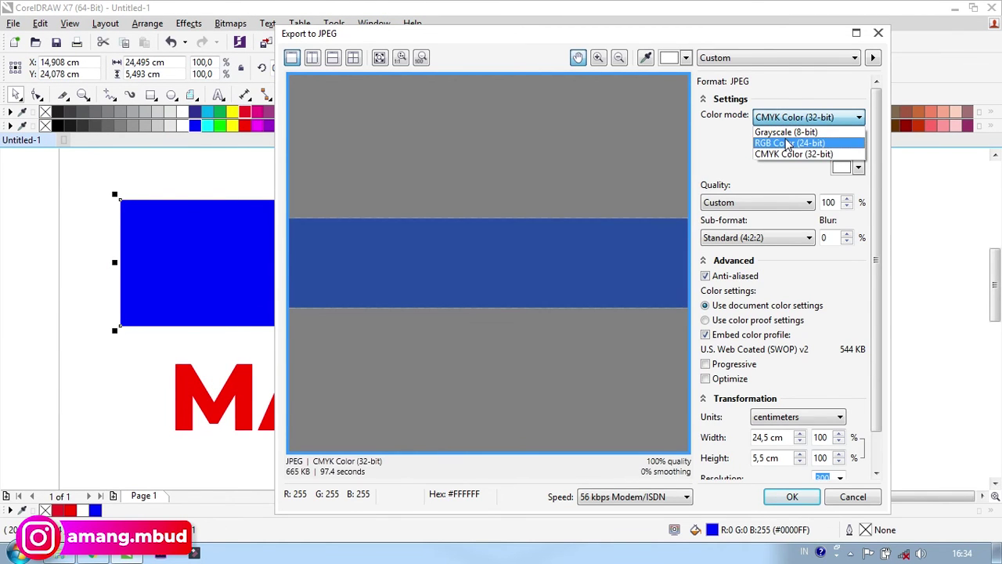
click(788, 143)
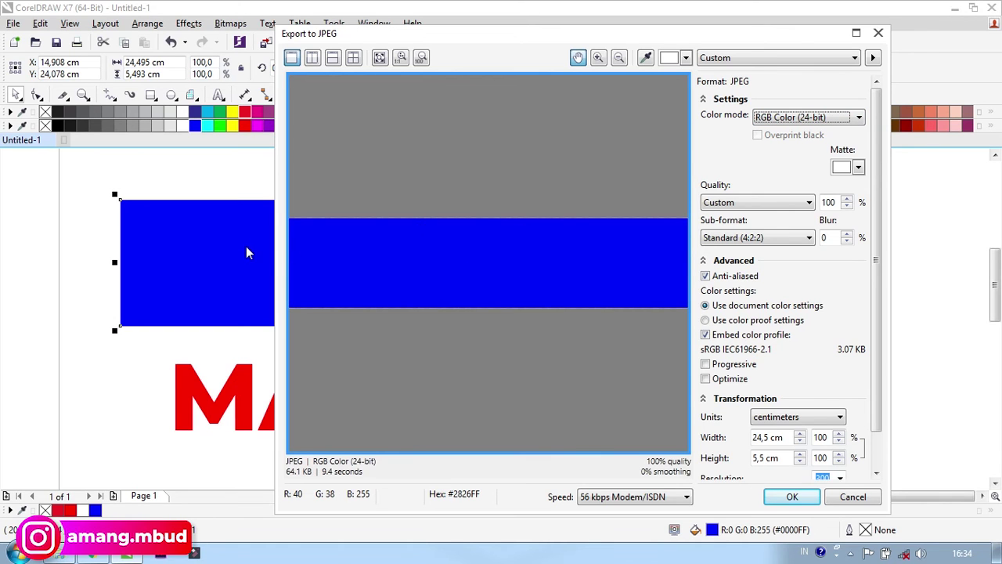
click(878, 33)
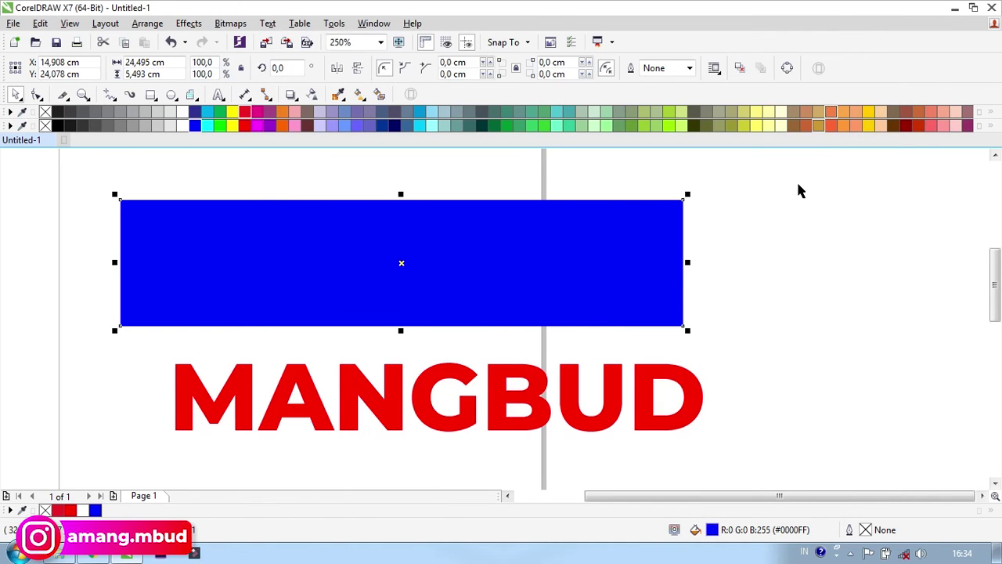
click(784, 200)
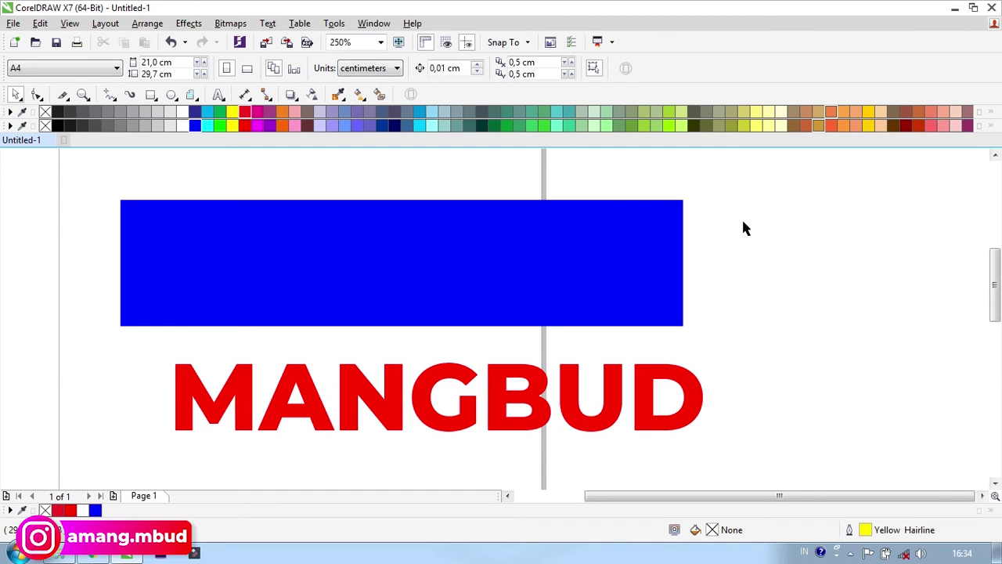
Step: Export the blue rectangle and red text together as a JPEG named BIRU, using the RGB Color (24-bit) color mode
key(ctrl+e)
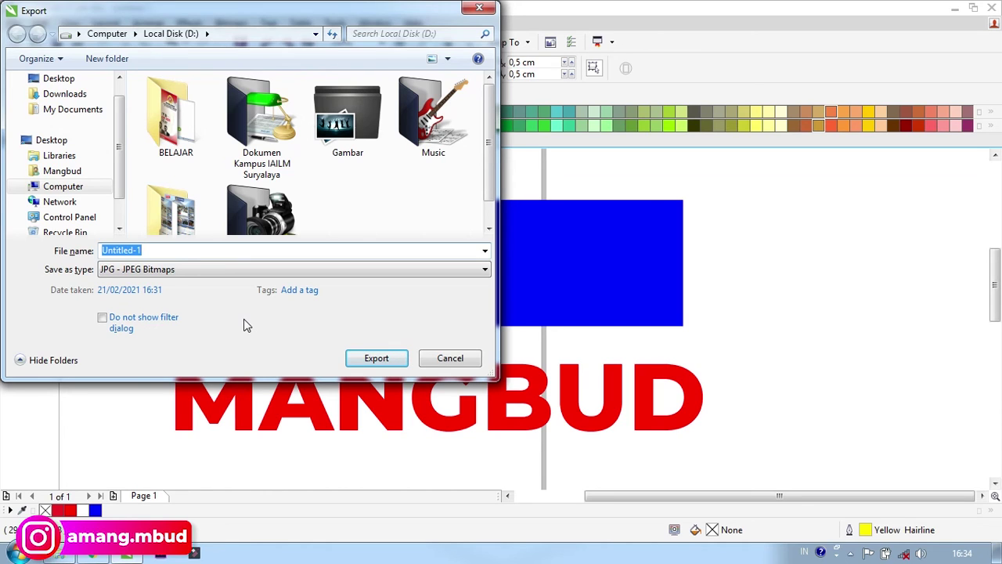
text(Bl)
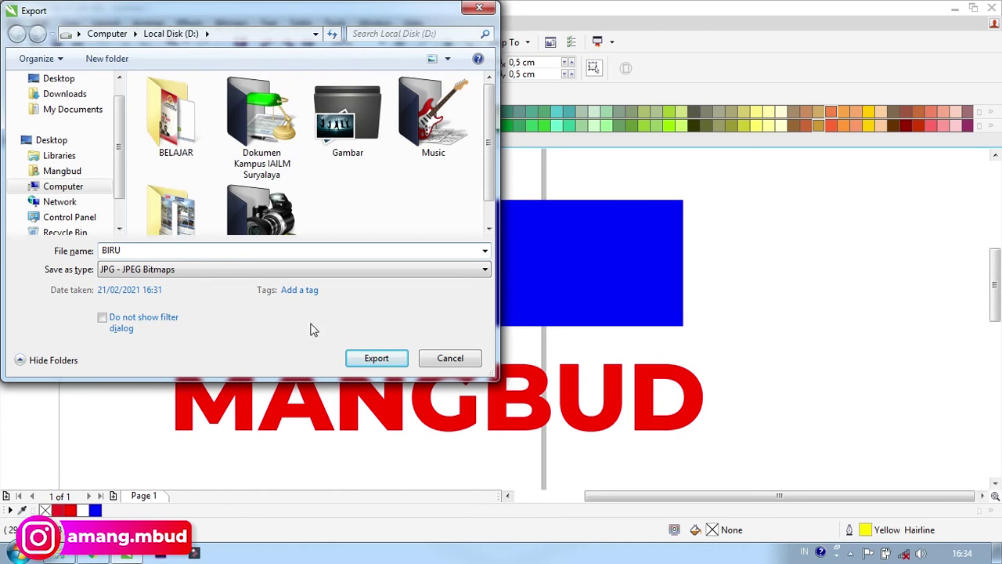
click(376, 358)
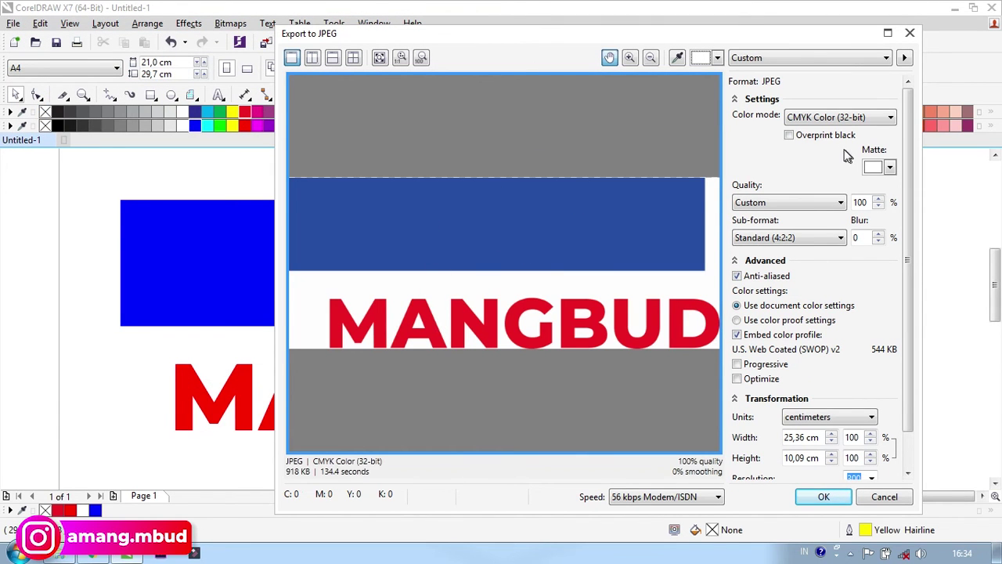
click(819, 116)
click(821, 139)
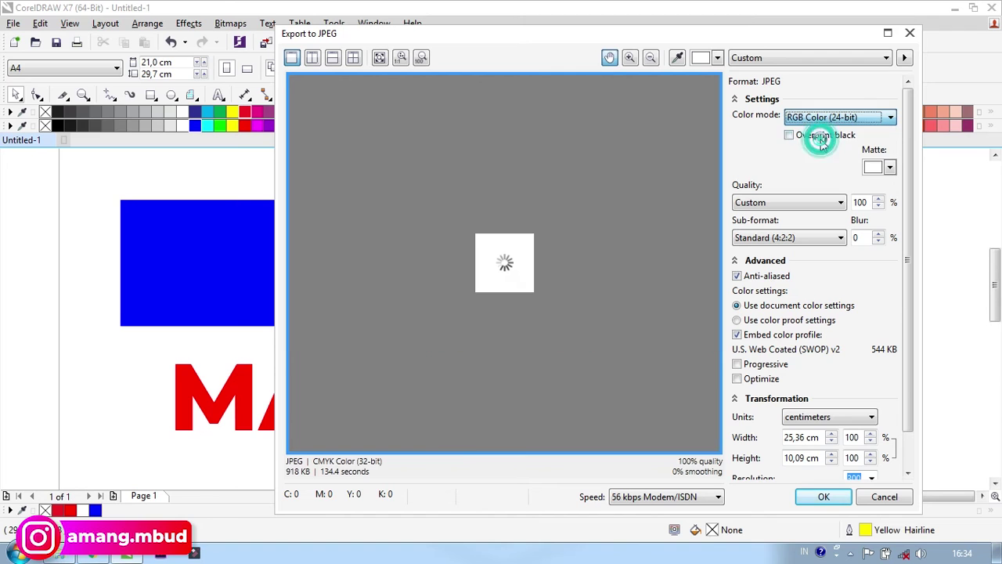